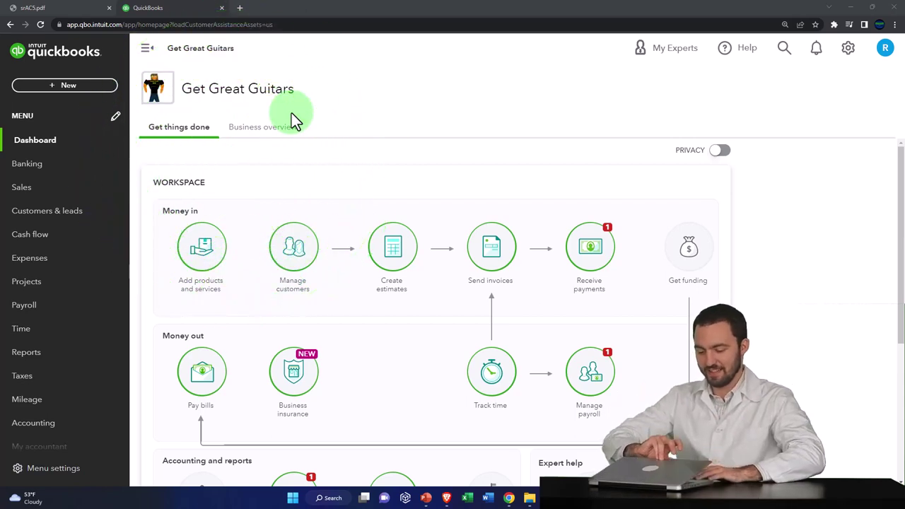
# Bring up the sample company's window and look up the browser option for a new incognito window
pyautogui.moveTo(904, 123); pyautogui.dragTo(380, 122)
pyautogui.click(381, 168)
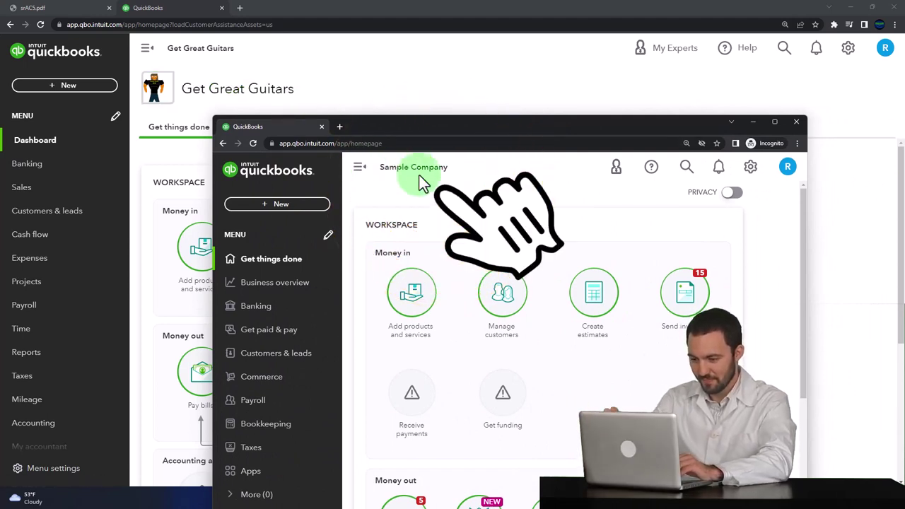
pyautogui.click(797, 143)
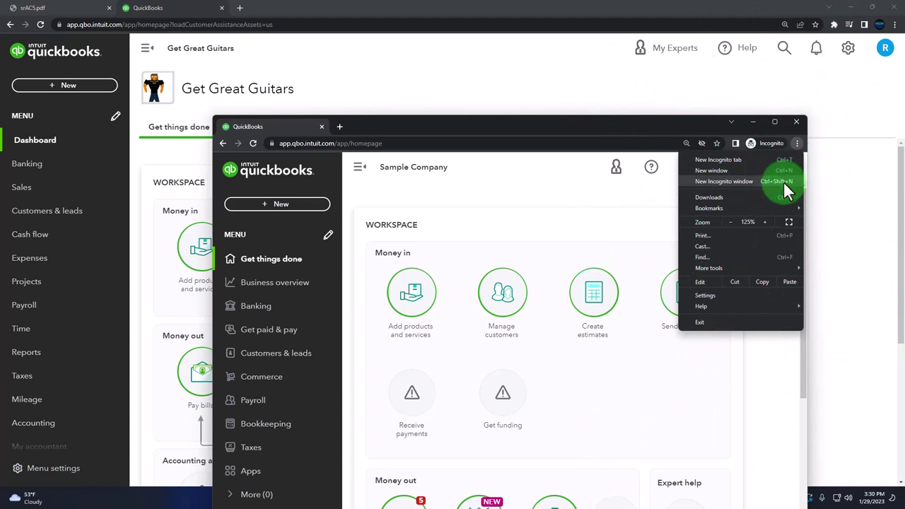
pyautogui.click(436, 183)
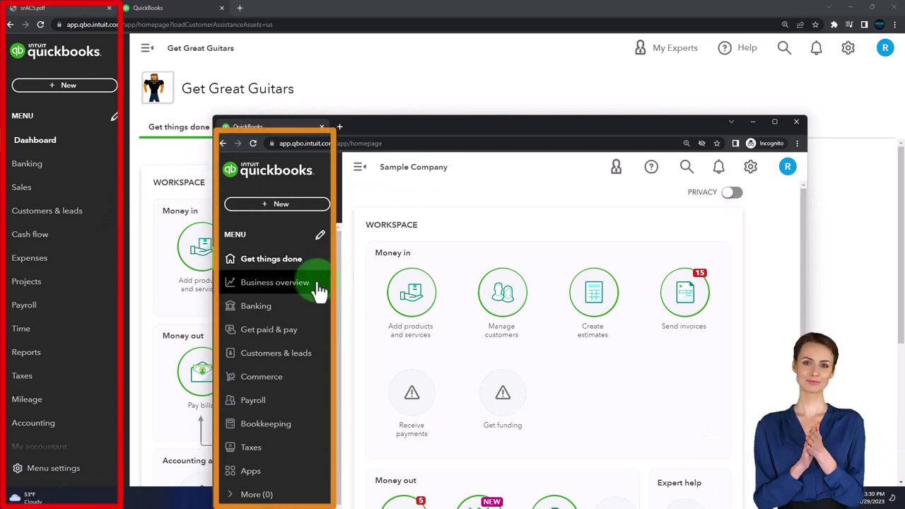
# Look up the Switch to Accountant view option in the sample company's settings and put its window away
pyautogui.click(751, 169)
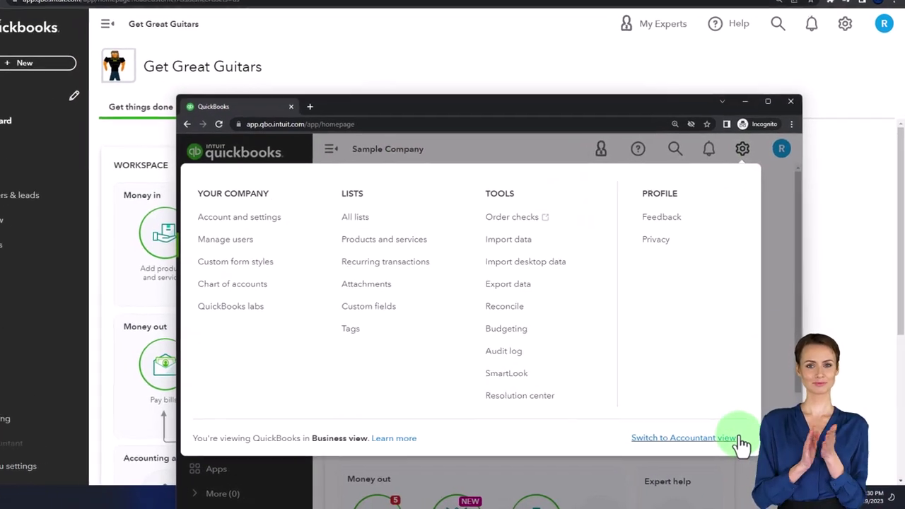
pyautogui.click(750, 441)
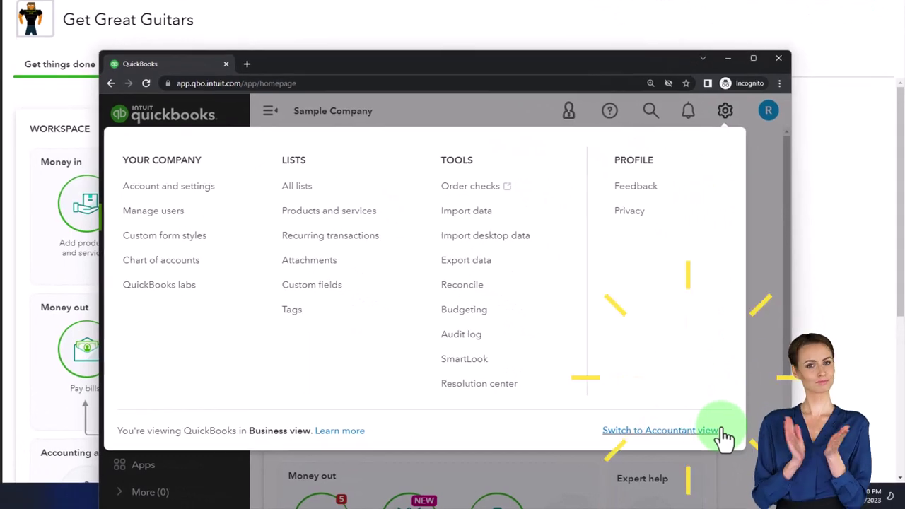
pyautogui.moveTo(461, 55); pyautogui.dragTo(766, 121)
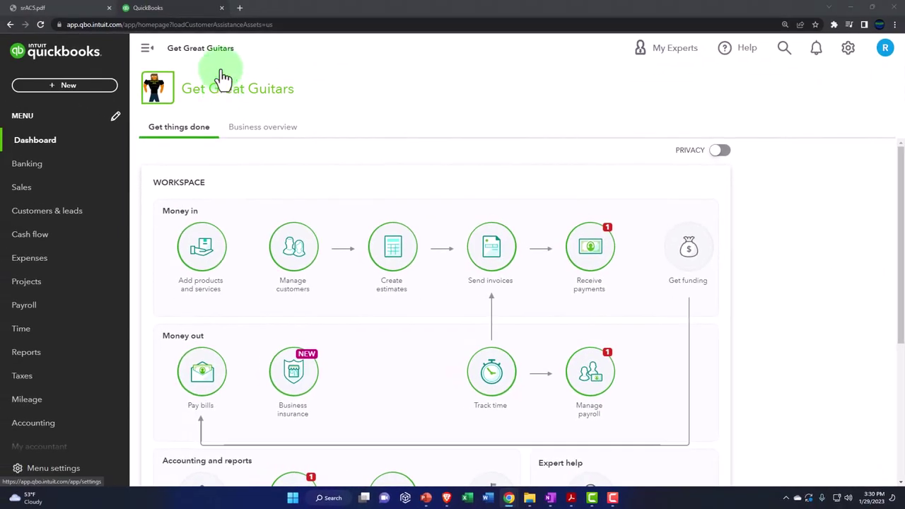
# Duplicate the Get Great Guitars browser tab twice and open the Balance Sheet report in the first duplicate
pyautogui.rightClick(192, 8)
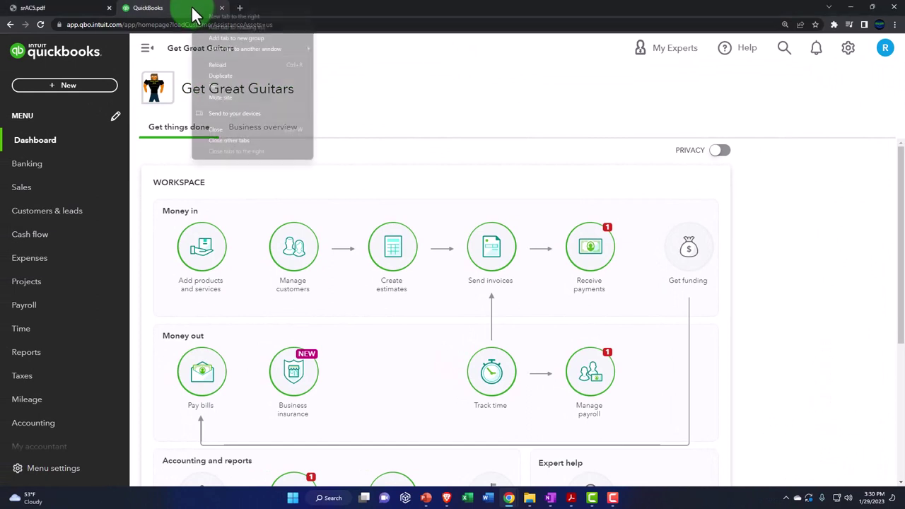
pyautogui.click(220, 76)
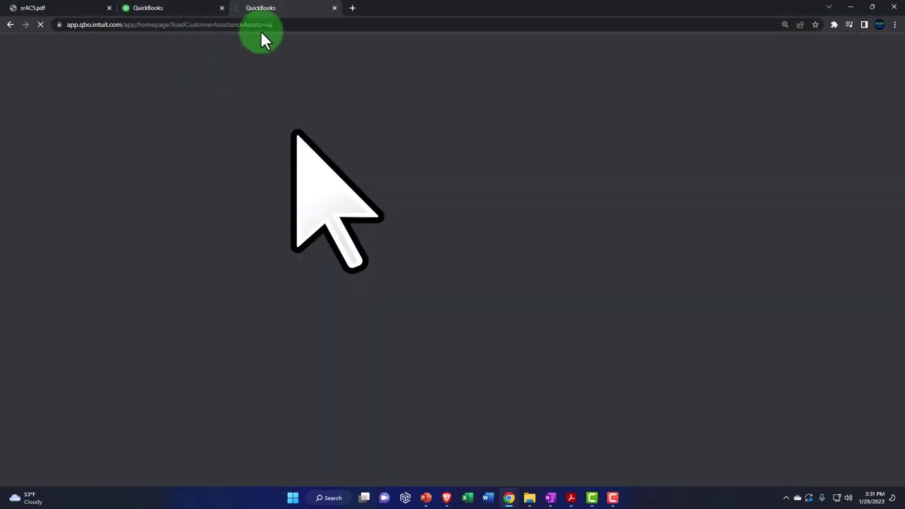
pyautogui.rightClick(288, 13)
pyautogui.click(313, 77)
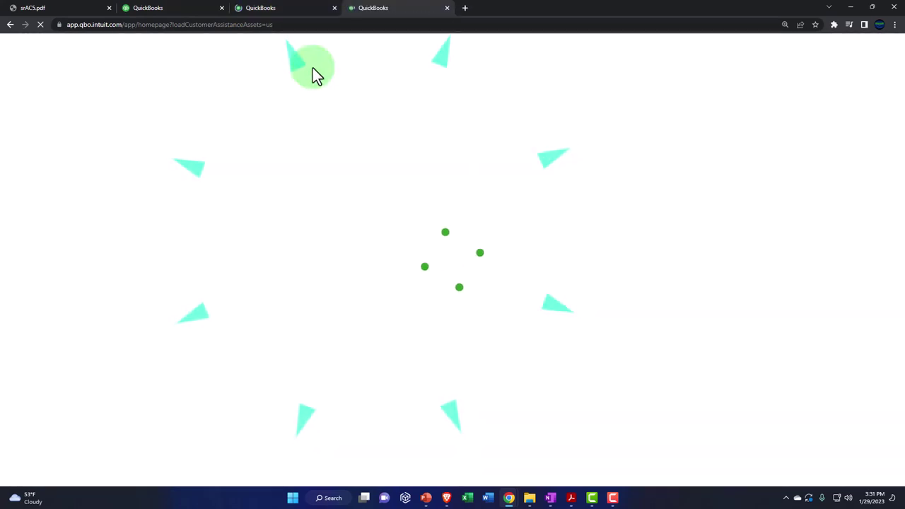
pyautogui.click(286, 14)
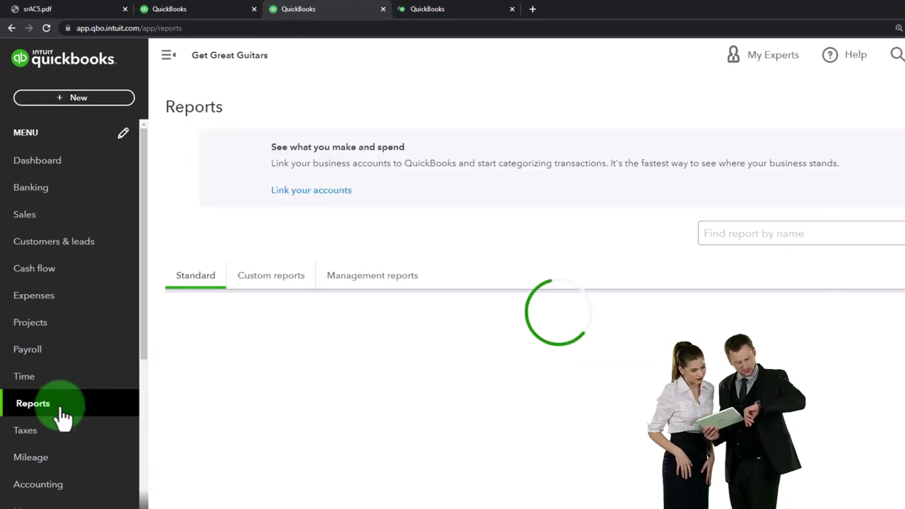
pyautogui.click(232, 402)
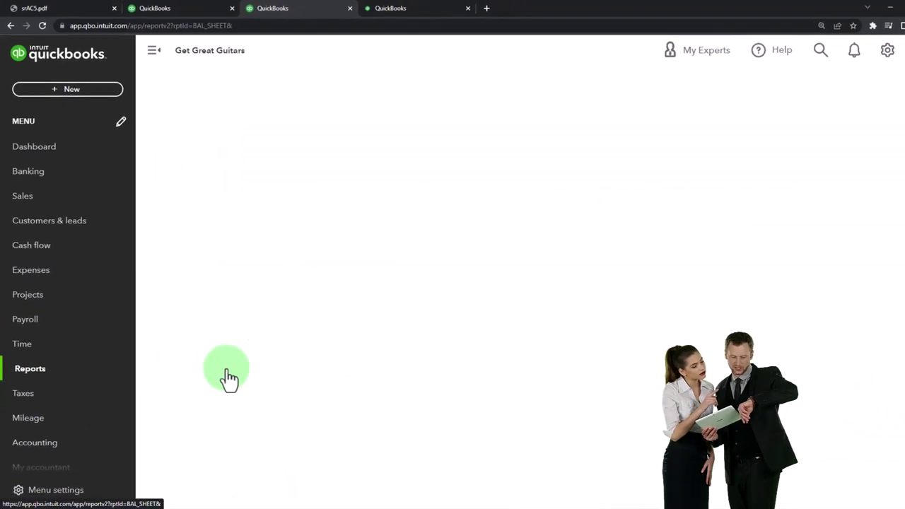
# Look up where Reports is found under Business overview in the sample company, then put its window away
pyautogui.moveTo(904, 99); pyautogui.dragTo(435, 9)
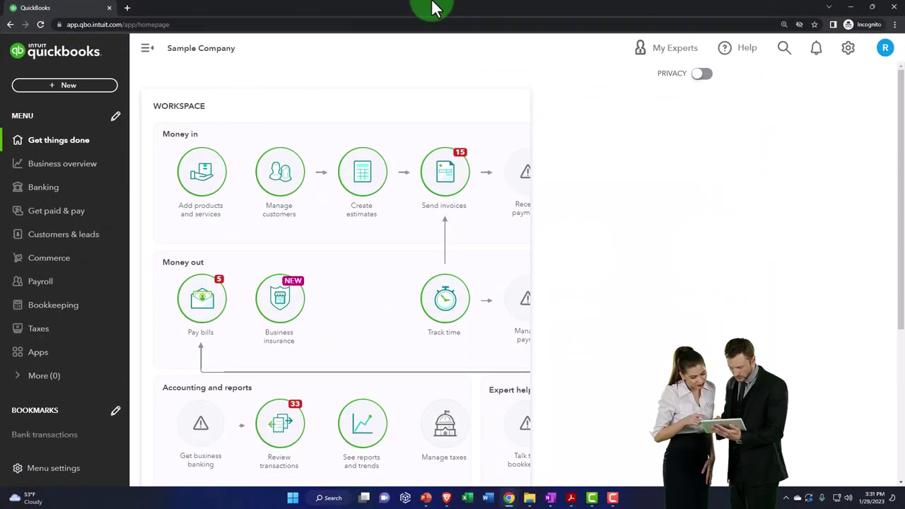
pyautogui.click(71, 167)
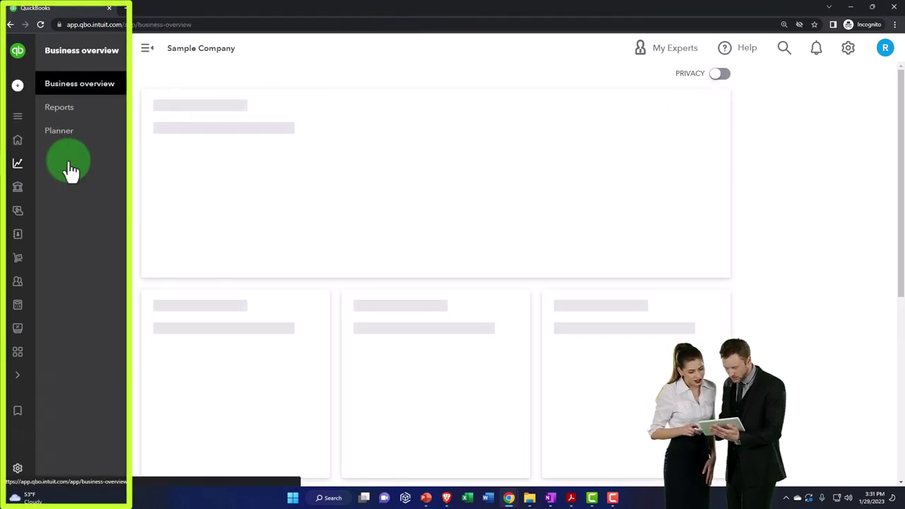
pyautogui.click(63, 111)
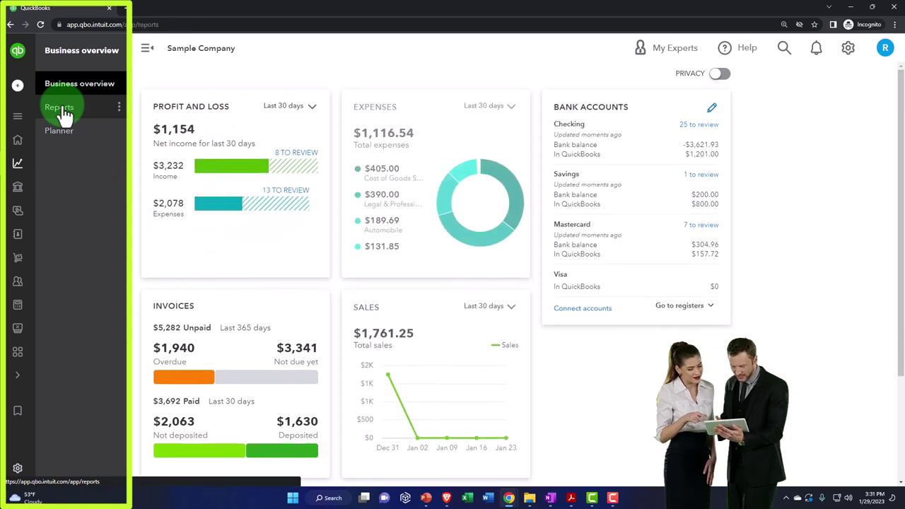
pyautogui.click(852, 7)
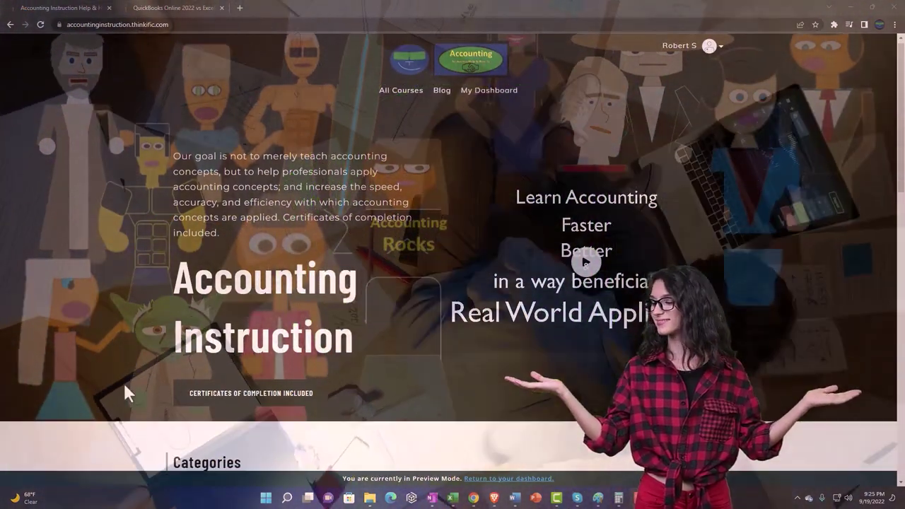
# Browse the course categories on the Accounting Instruction site and view the lesson sections of the QuickBooks Online 2022 course
pyautogui.scroll(-6, 124, 386)
pyautogui.scroll(-1, 125, 385)
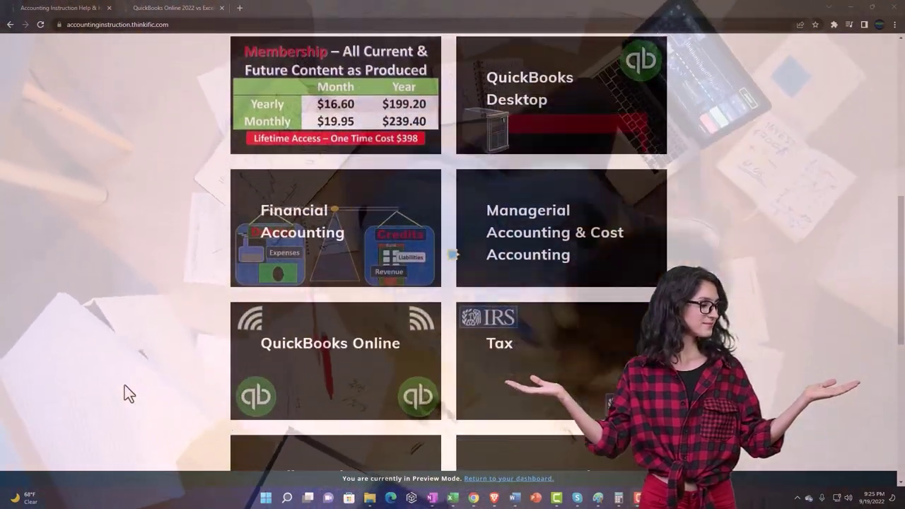
pyautogui.scroll(-4, 124, 385)
pyautogui.scroll(-2, 124, 385)
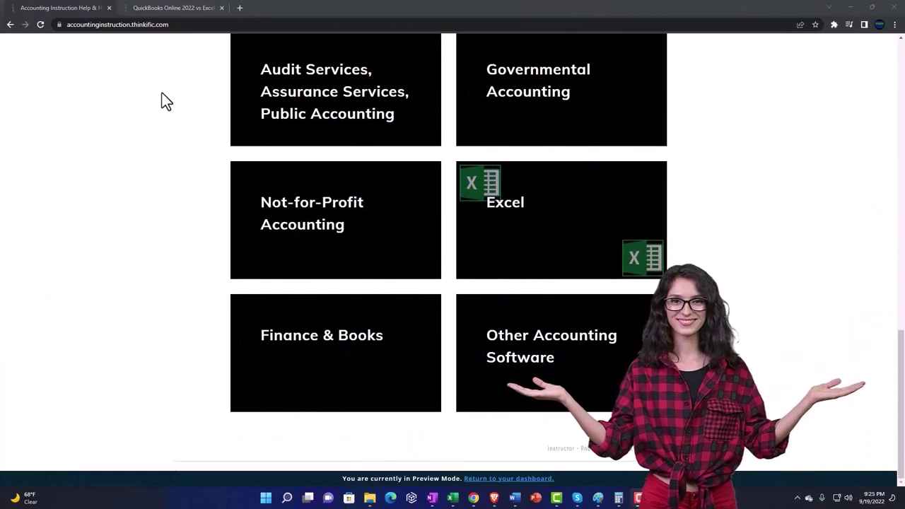
pyautogui.click(161, 10)
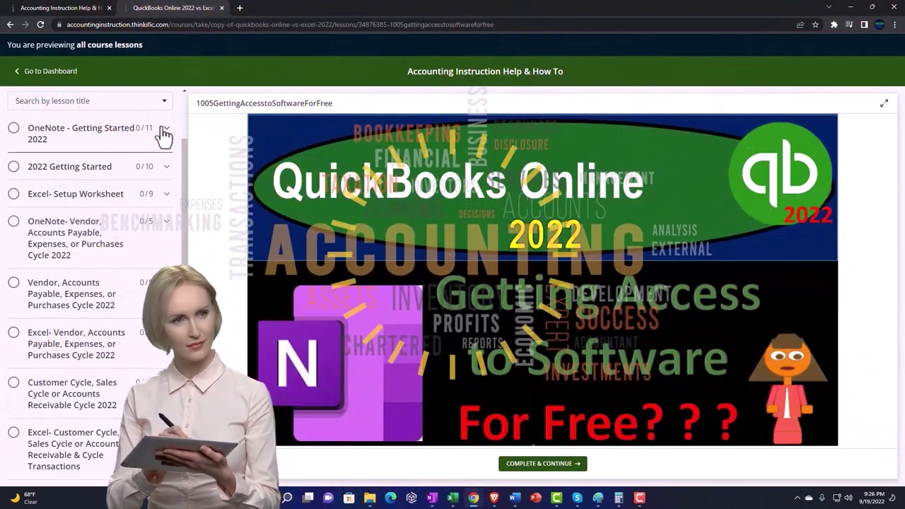
pyautogui.click(164, 135)
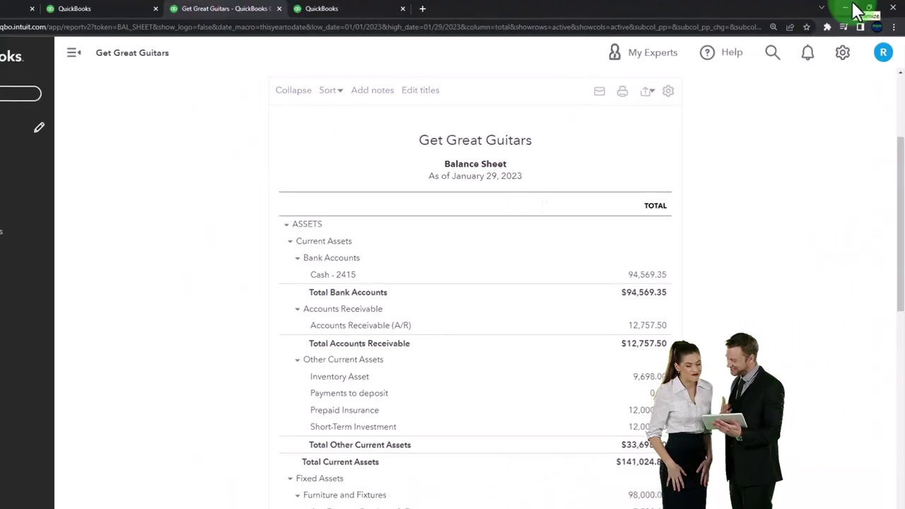
# Open the Profit and Loss report in the second duplicated tab and collapse the navigation menu
pyautogui.click(322, 15)
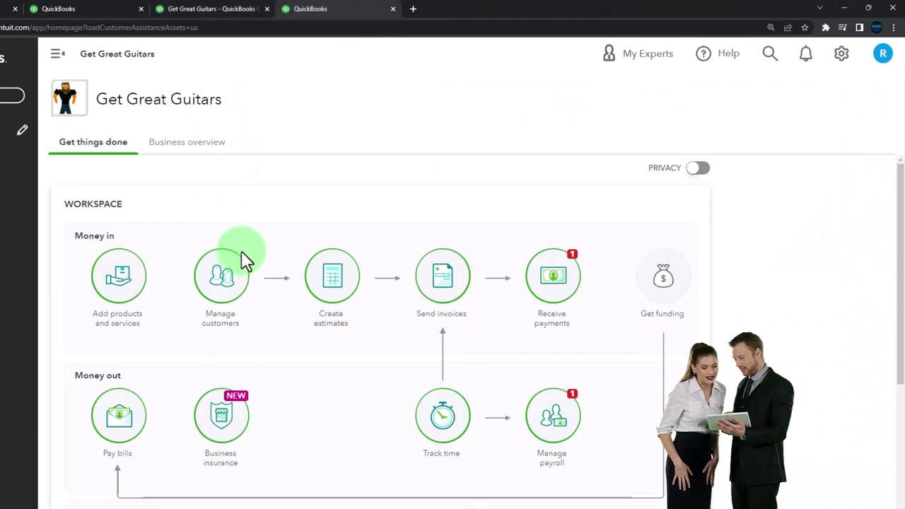
pyautogui.click(57, 359)
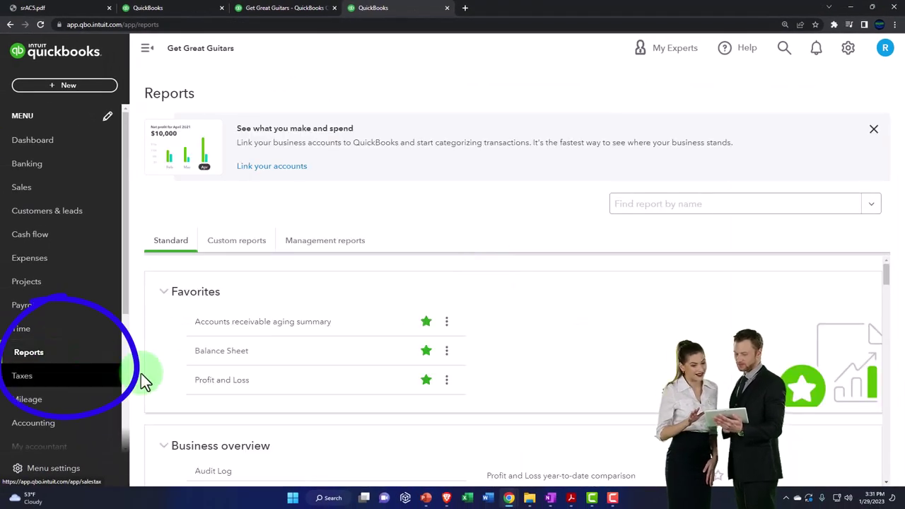
pyautogui.click(215, 386)
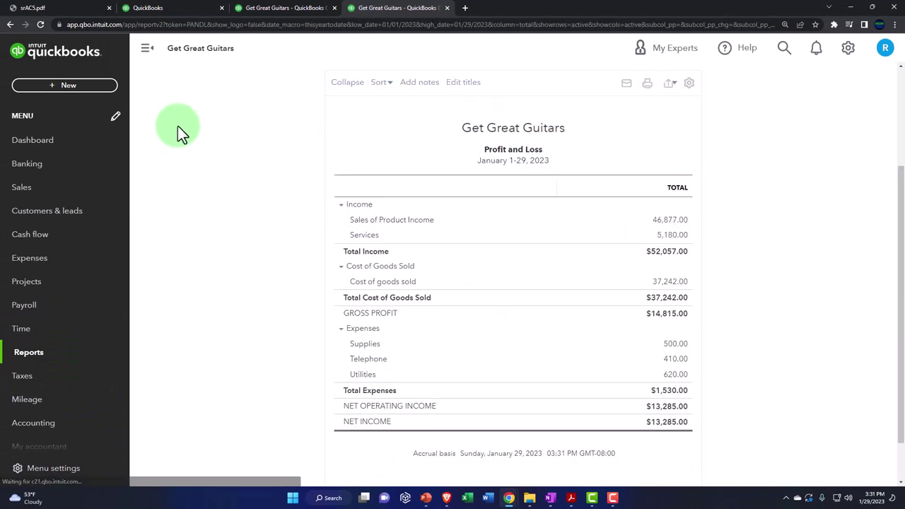
pyautogui.click(147, 54)
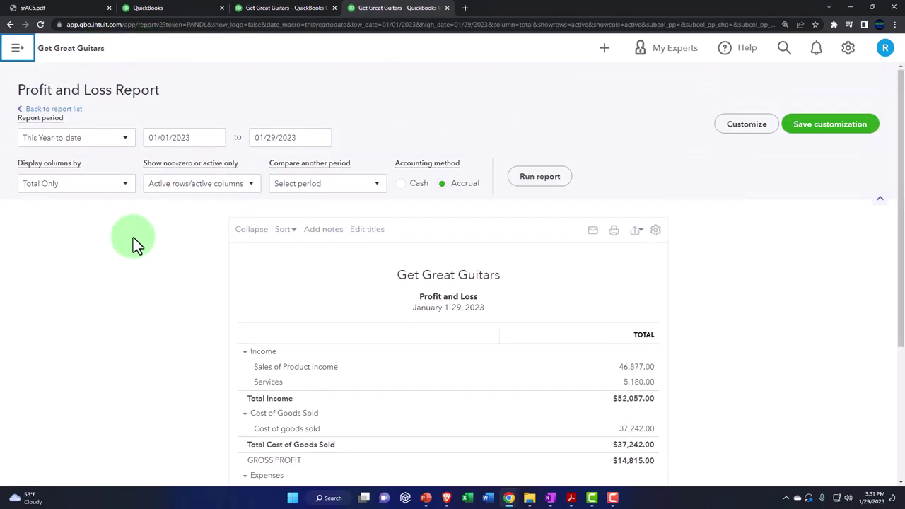
# Run the Profit and Loss report for 01/01/2023 to 02/28/2023 with columns displayed by Months
pyautogui.moveTo(203, 139)
pyautogui.mouseDown()
pyautogui.moveTo(140, 132)
pyautogui.moveTo(148, 374)
pyautogui.mouseUp()
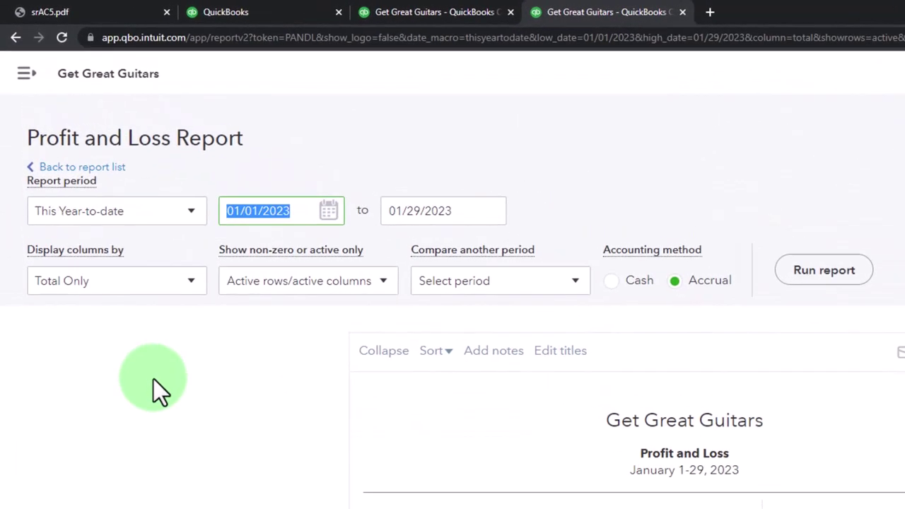
pyautogui.write('01022')
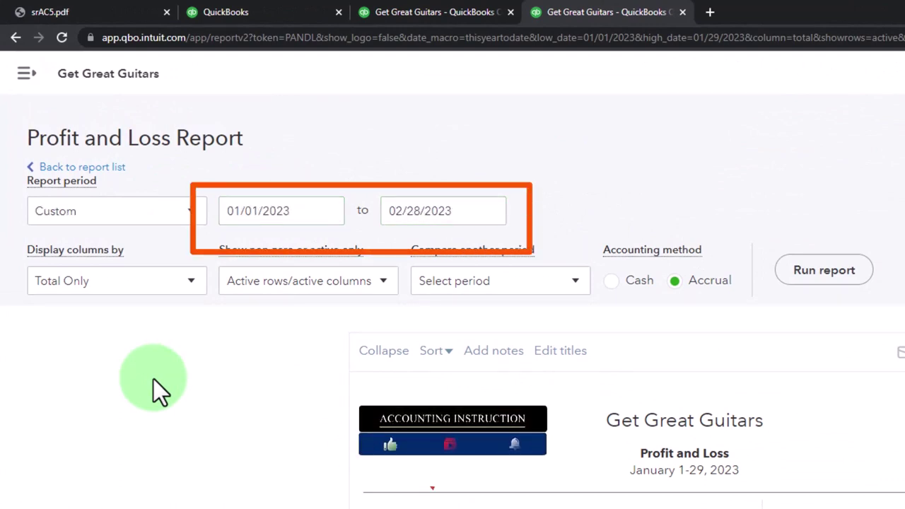
pyautogui.click(195, 283)
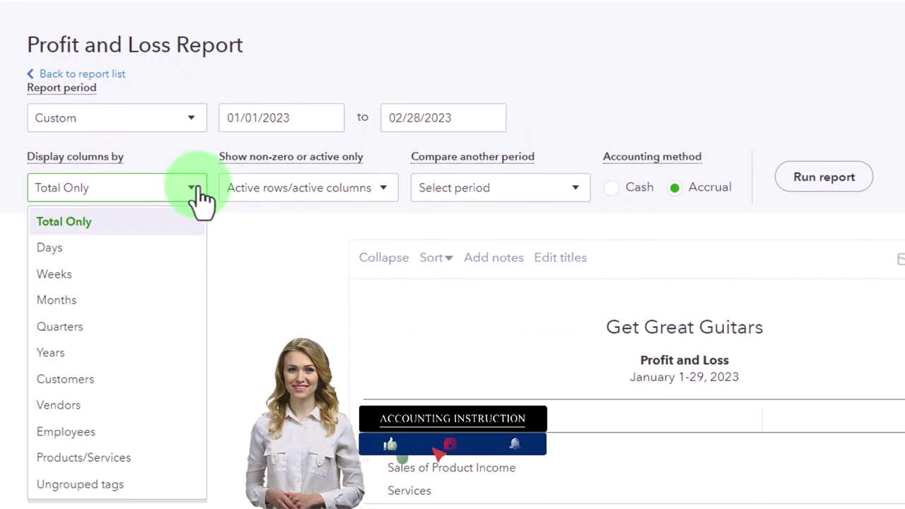
pyautogui.click(113, 307)
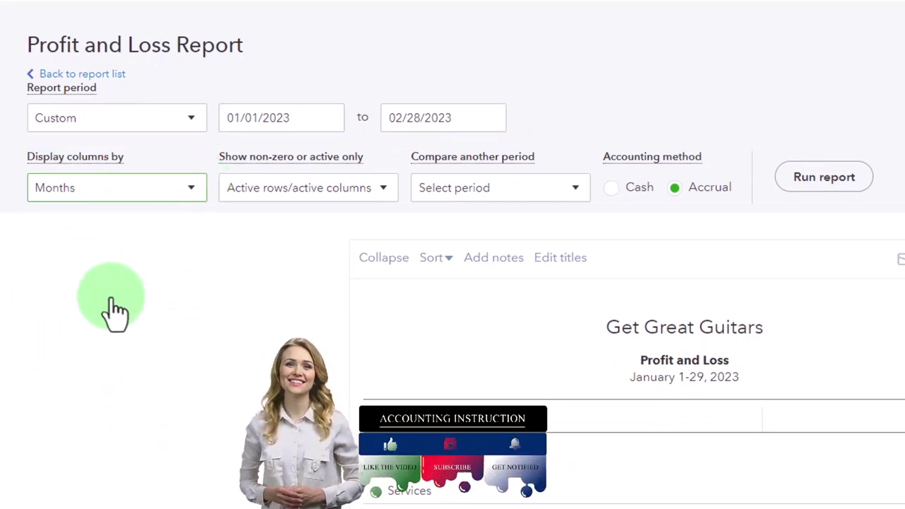
pyautogui.click(807, 179)
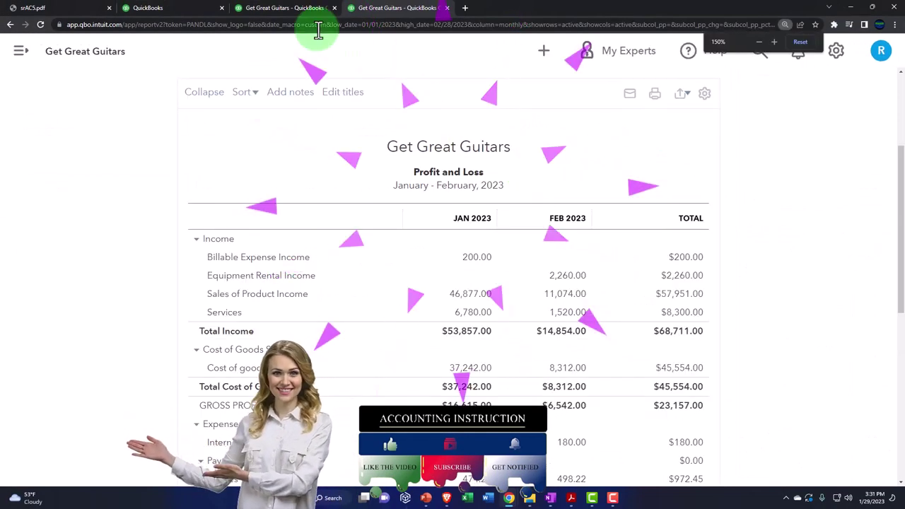
# Return to the Balance Sheet report, collapse the navigation menu and set the report period to 01/01/2023 through 02/28/2023
pyautogui.click(290, 10)
pyautogui.click(186, 58)
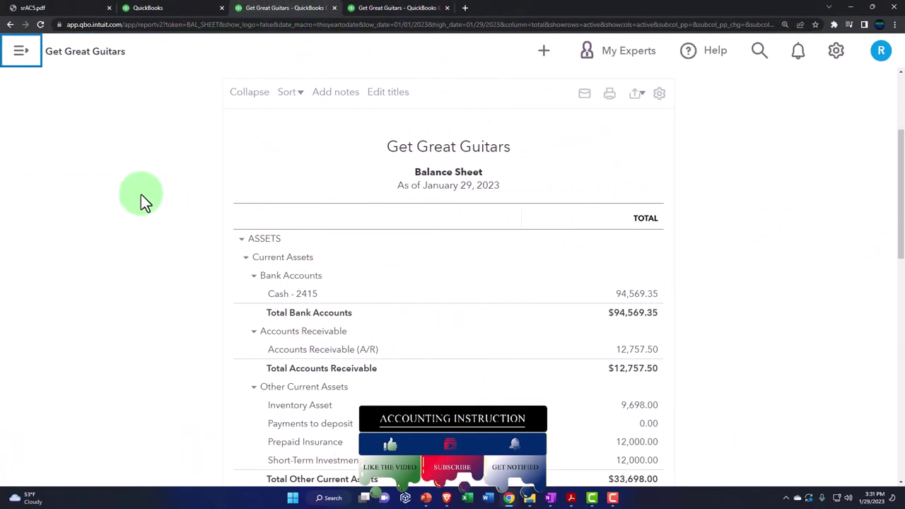
pyautogui.scroll(2, 182, 162)
pyautogui.click(229, 123)
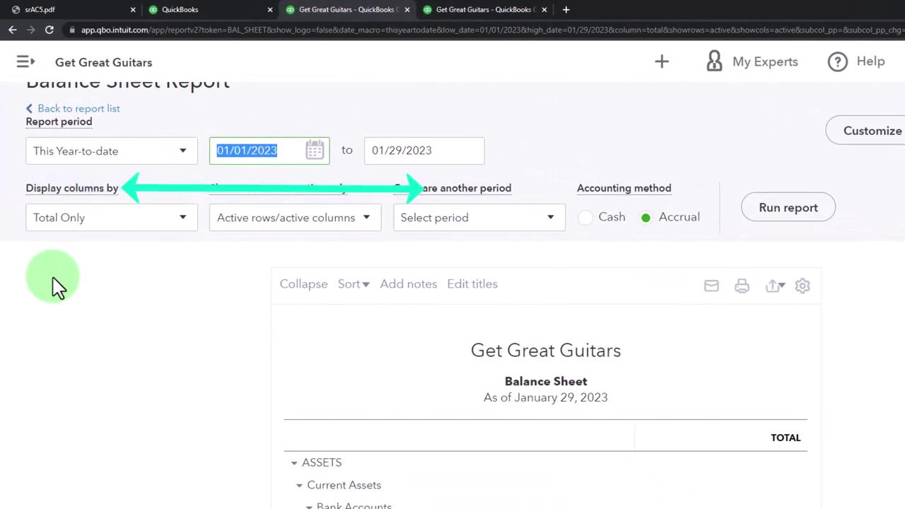
pyautogui.write('0102282023')
pyautogui.press('Tab')
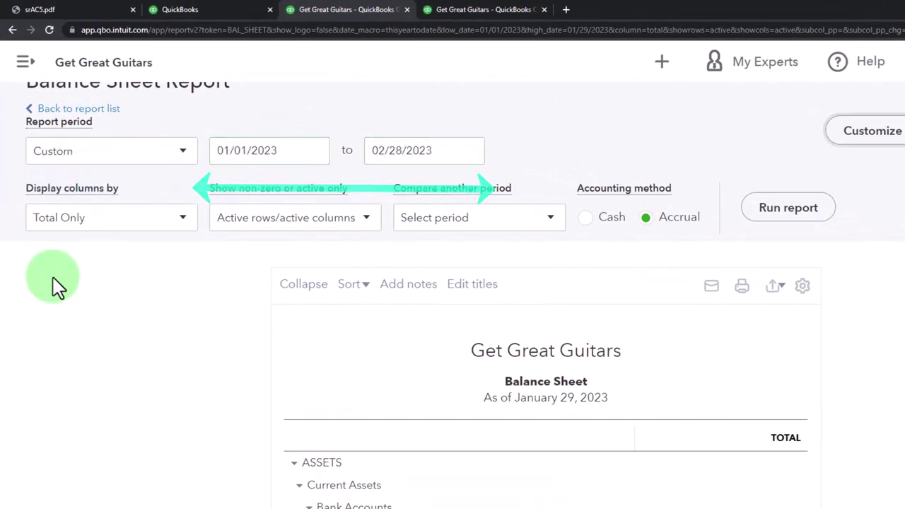
# Display the Balance Sheet columns by Months and run the report
pyautogui.click(182, 224)
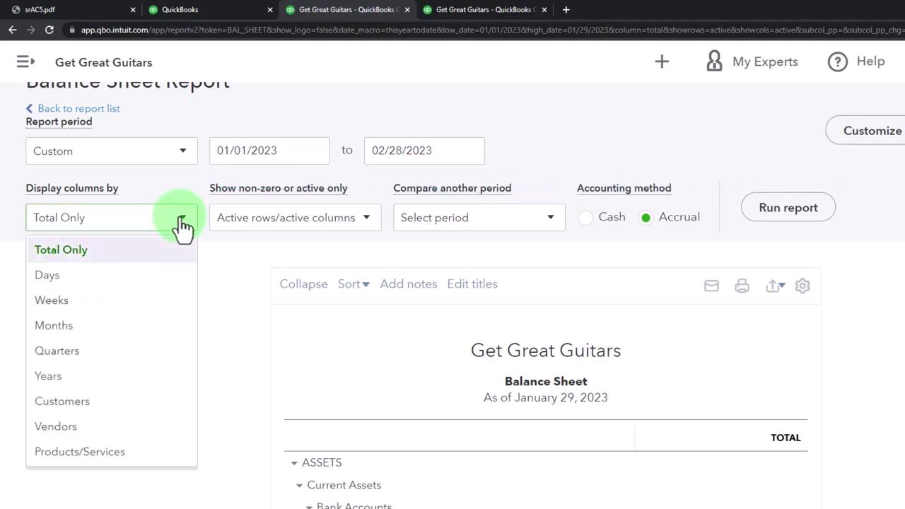
pyautogui.click(120, 327)
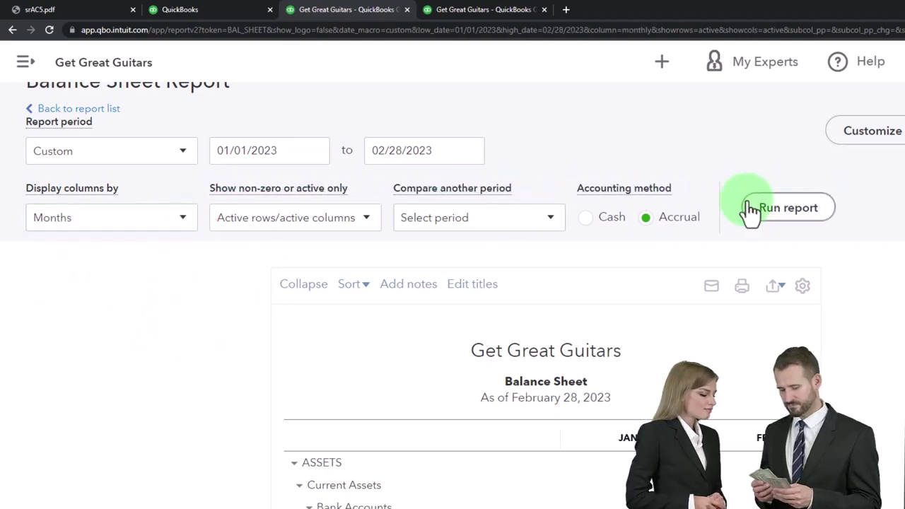
pyautogui.click(751, 210)
pyautogui.scroll(-3, 771, 269)
pyautogui.hotkey('ctrl', '+')
pyautogui.hotkey('ctrl', '+')
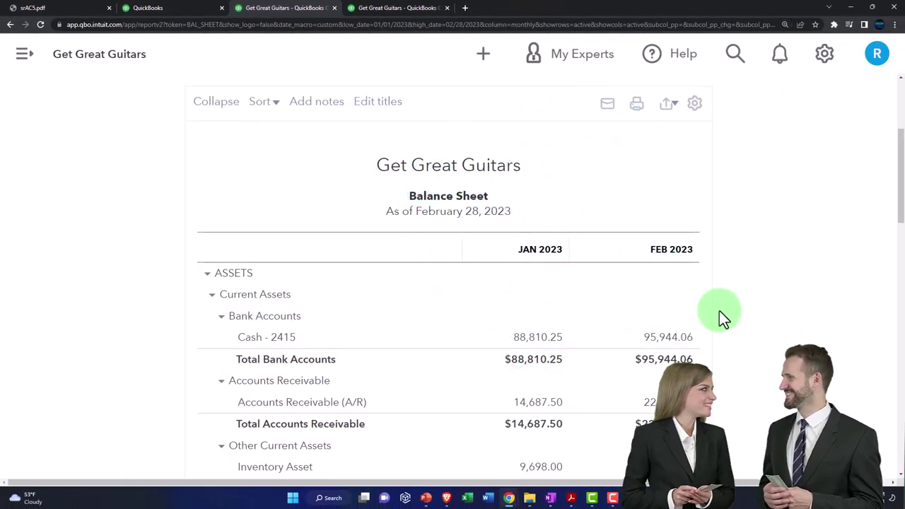
pyautogui.scroll(-1, 719, 310)
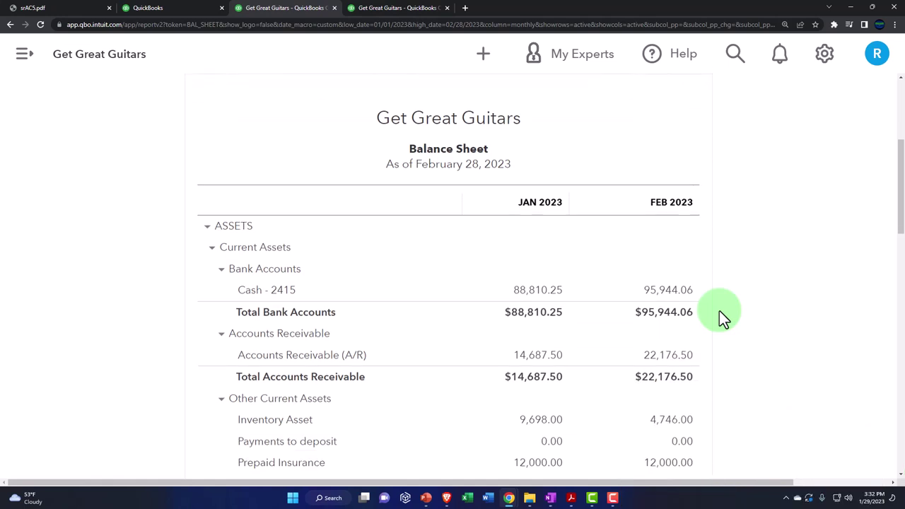
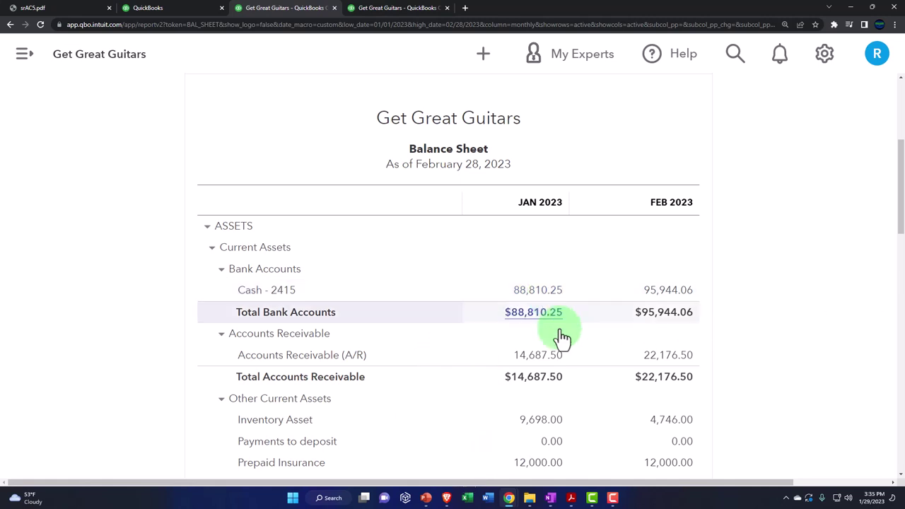
# Switch to Acrobat Reader to review the January bank statement's balances, and return to the Get Great Guitars window in Chrome
pyautogui.click(570, 503)
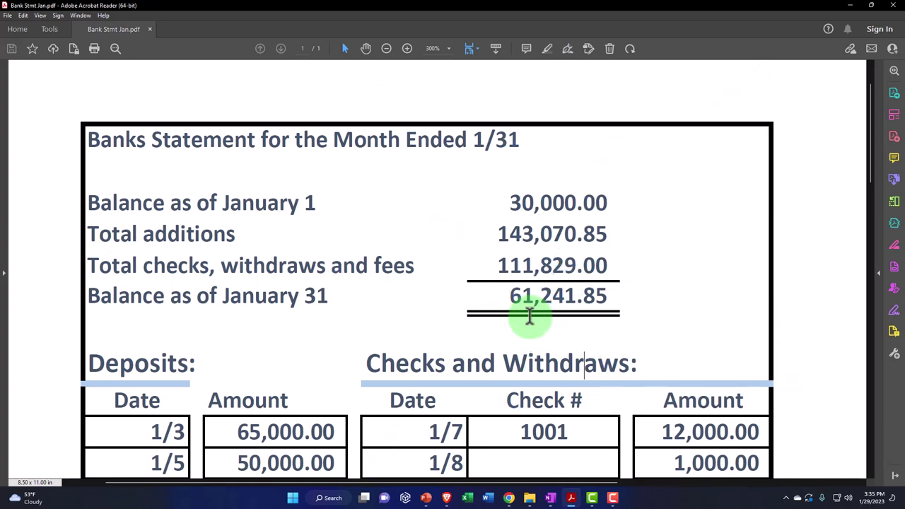
pyautogui.scroll(-2, 529, 316)
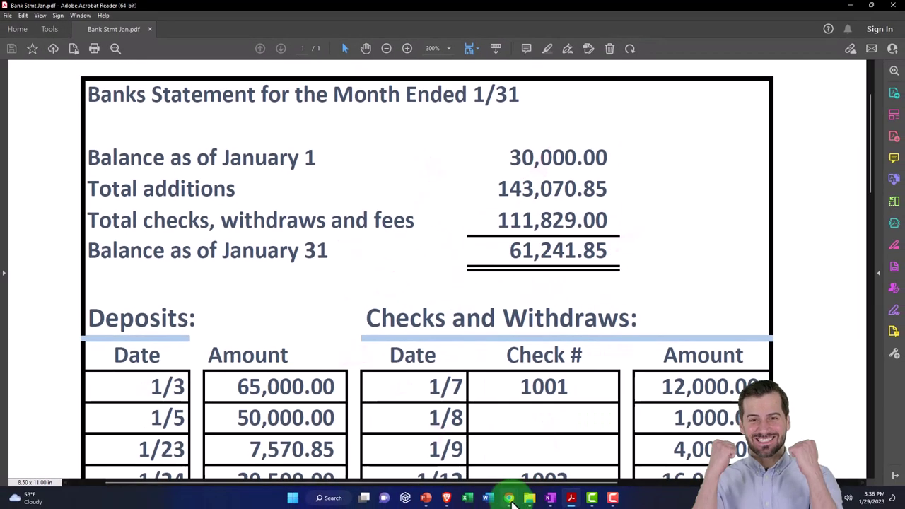
pyautogui.moveTo(527, 499)
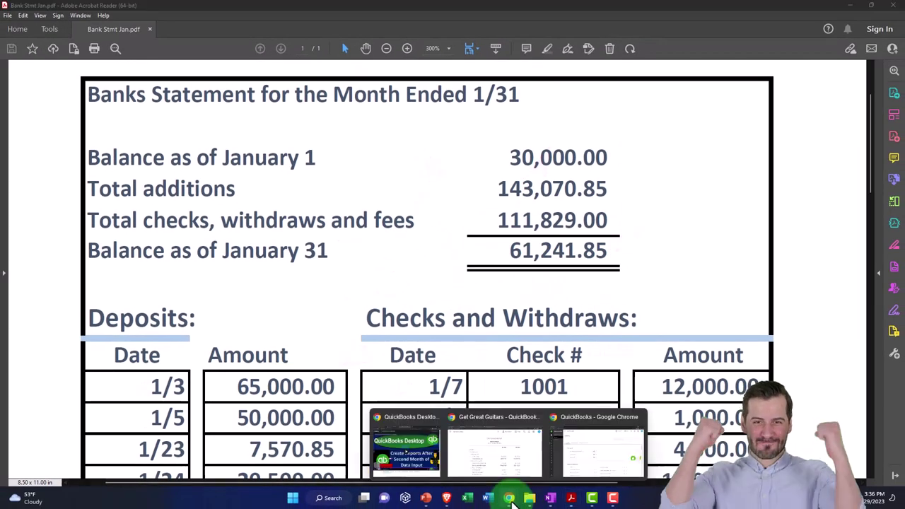
pyautogui.click(495, 461)
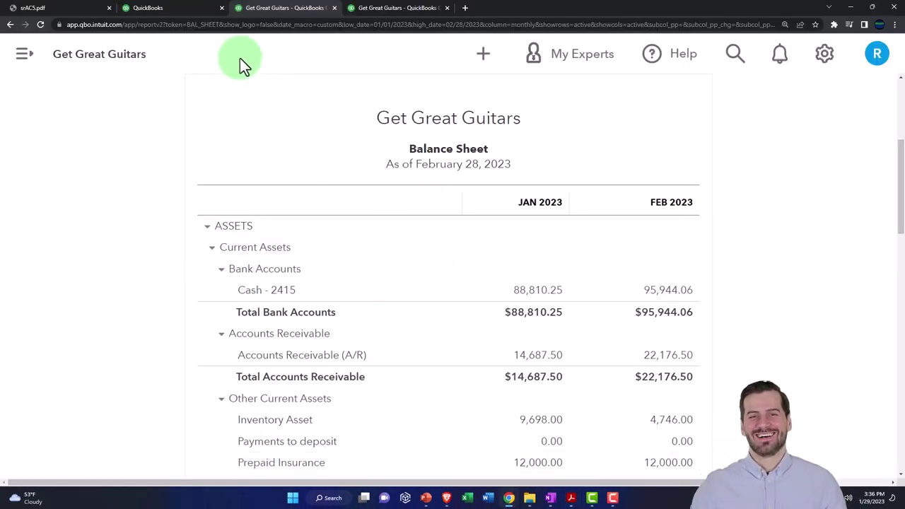
# From the Get Great Guitars dashboard, open the Reconcile page in the Accounting area
pyautogui.click(178, 9)
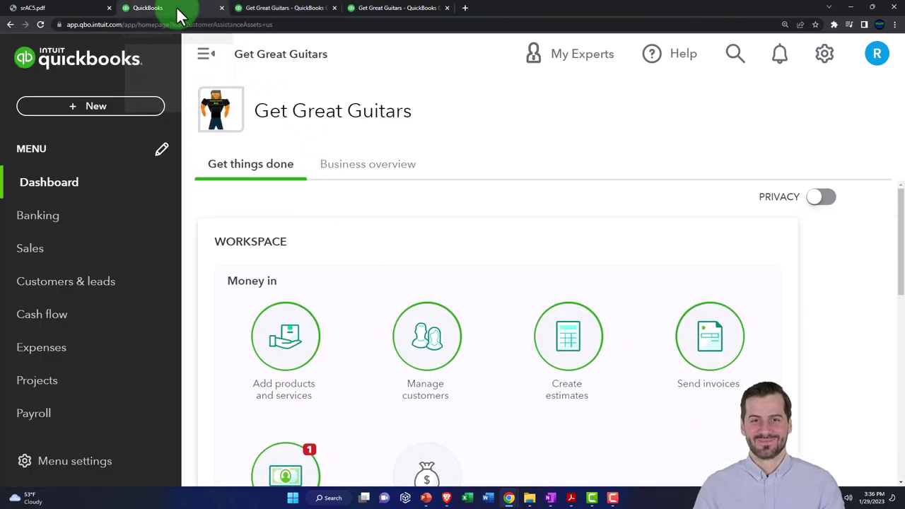
pyautogui.hotkey('ctrl', '-')
pyautogui.scroll(-2, 120, 275)
pyautogui.scroll(-2, 117, 283)
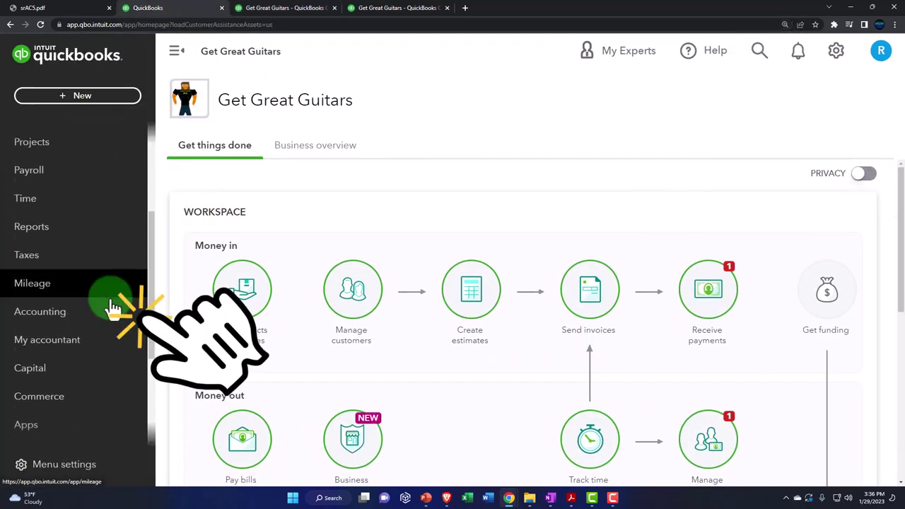
pyautogui.click(74, 324)
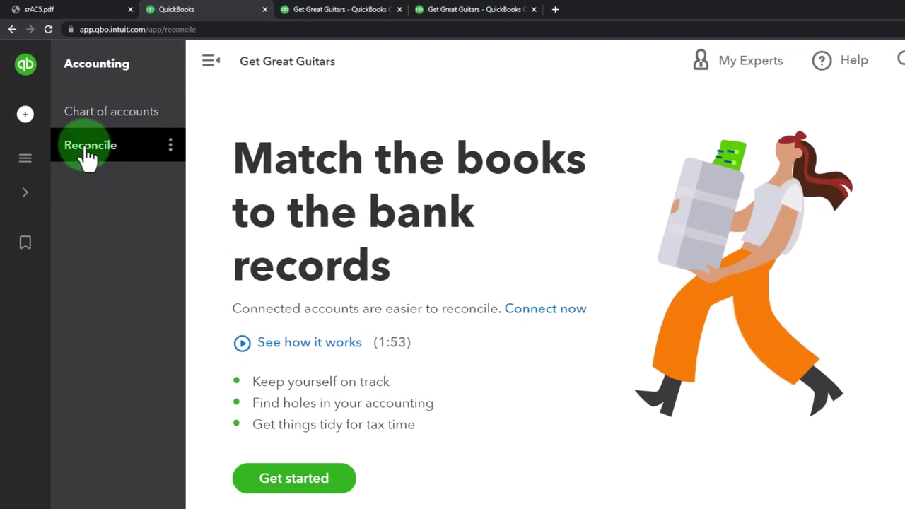
# Locate the Reconcile page under Bookkeeping in the Sample Company's business view and return to Get Great Guitars
pyautogui.click(583, 453)
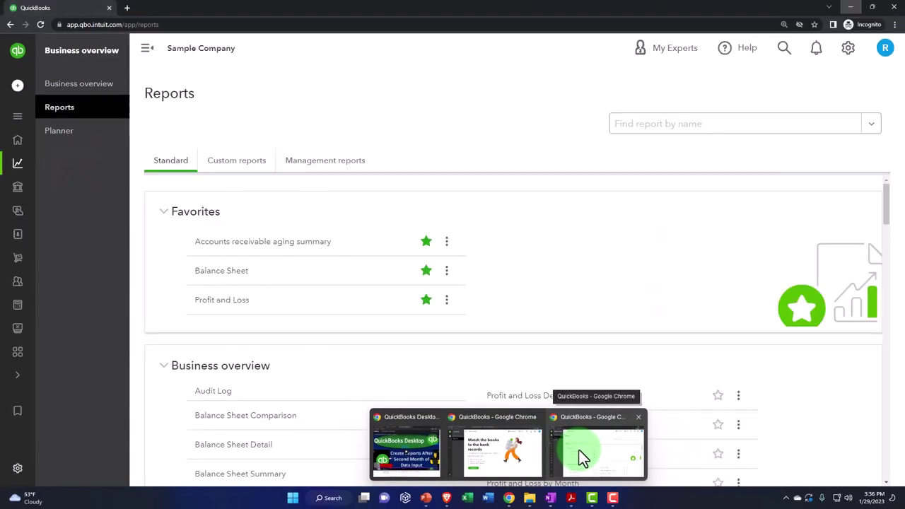
pyautogui.moveTo(31, 243)
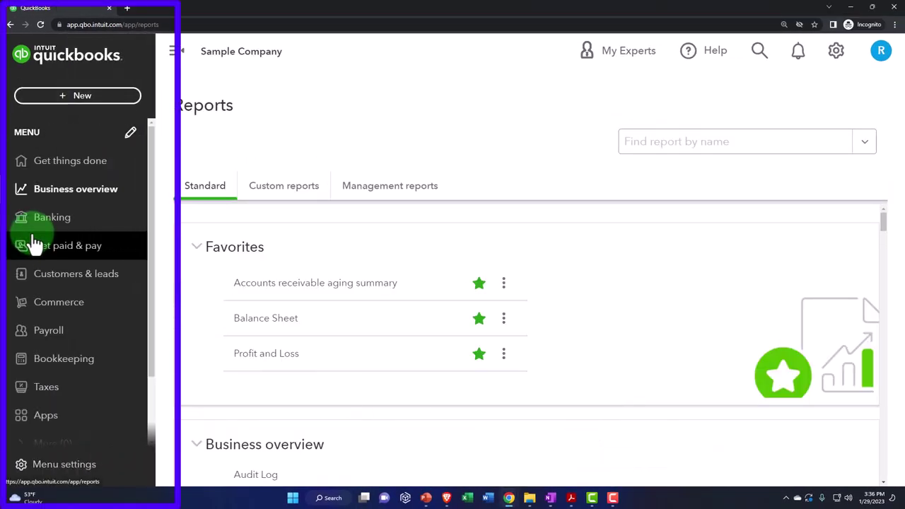
pyautogui.click(62, 364)
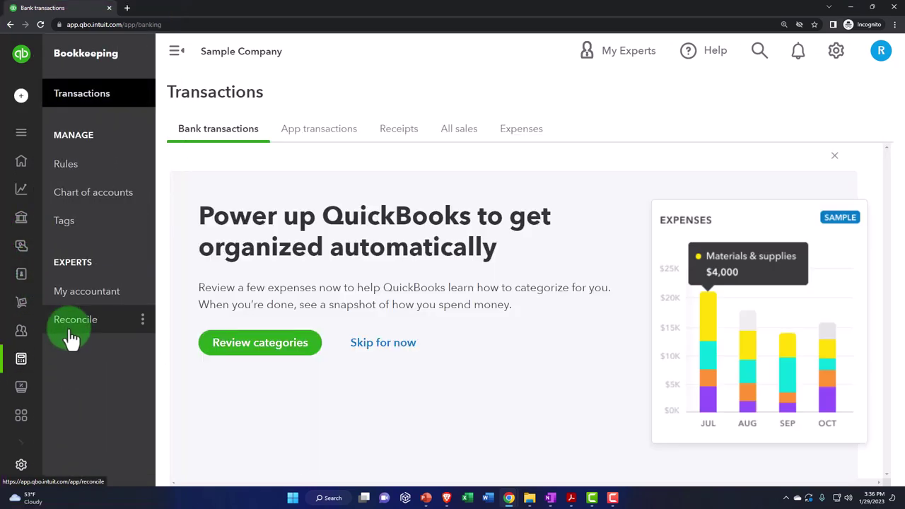
pyautogui.click(73, 330)
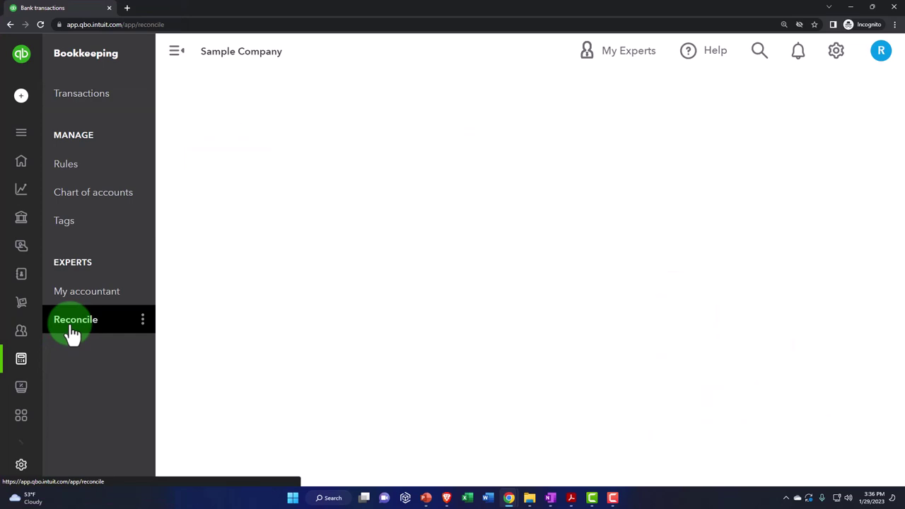
pyautogui.click(851, 7)
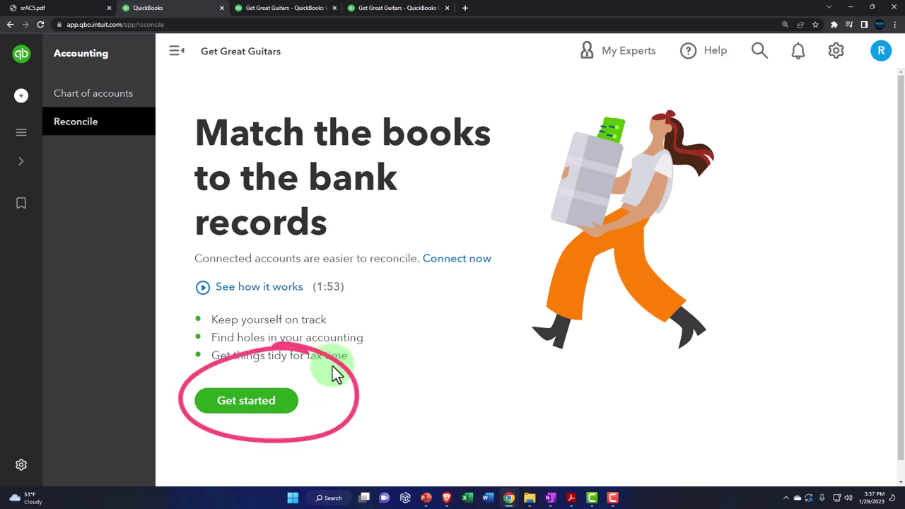
# Get started with reconciling, continue past the introduction and display the list of accounts available for reconciliation
pyautogui.click(282, 404)
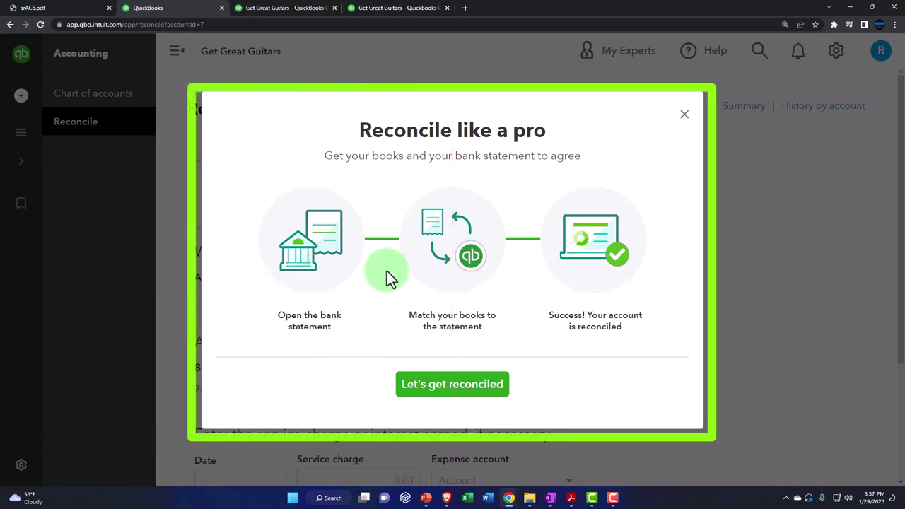
pyautogui.click(502, 386)
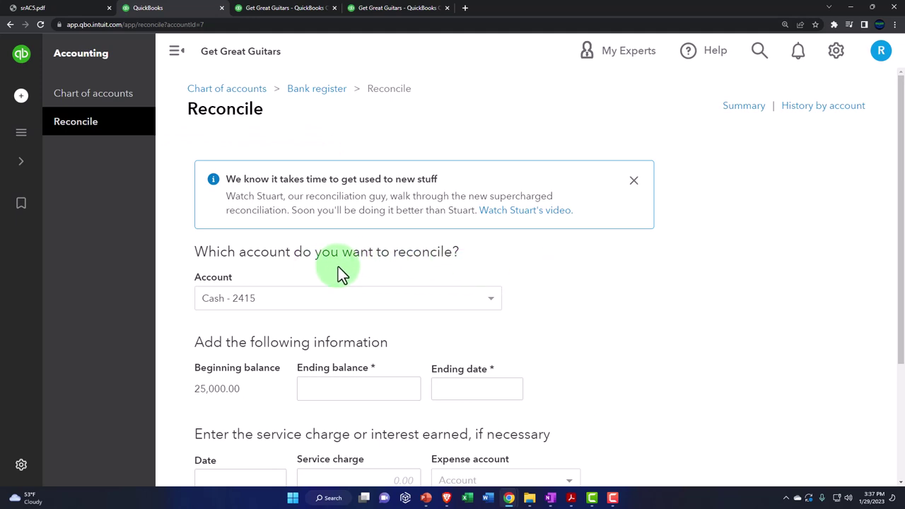
pyautogui.scroll(-1, 396, 270)
pyautogui.click(495, 257)
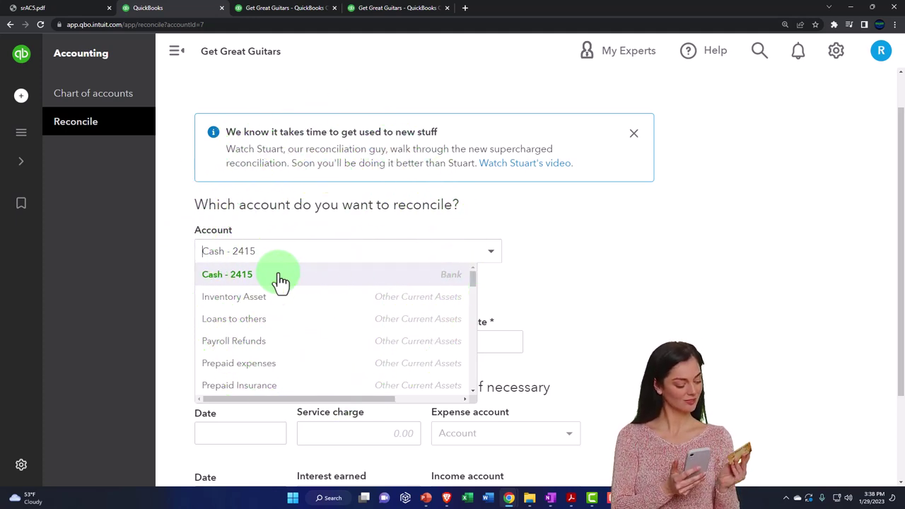
# Switch to OneNote to examine the flowchart's banking section and return to the reconciliation setup
pyautogui.moveTo(550, 495)
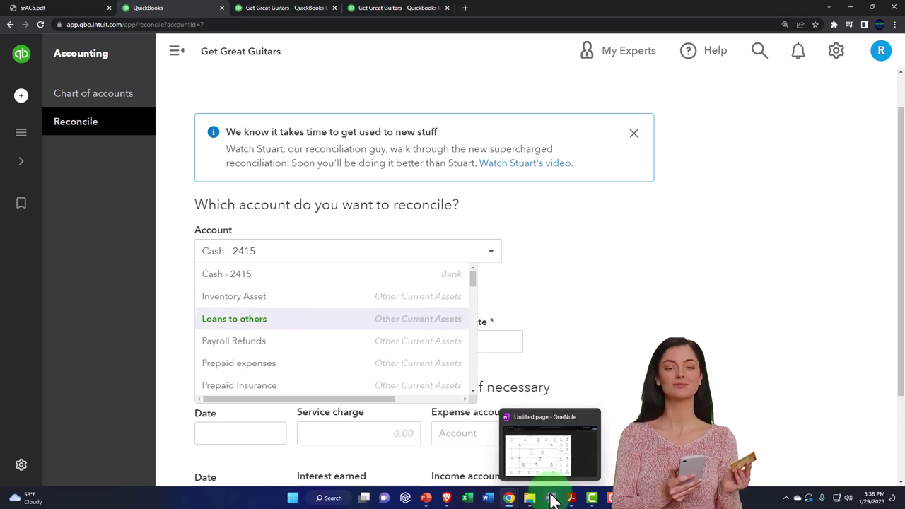
pyautogui.click(559, 424)
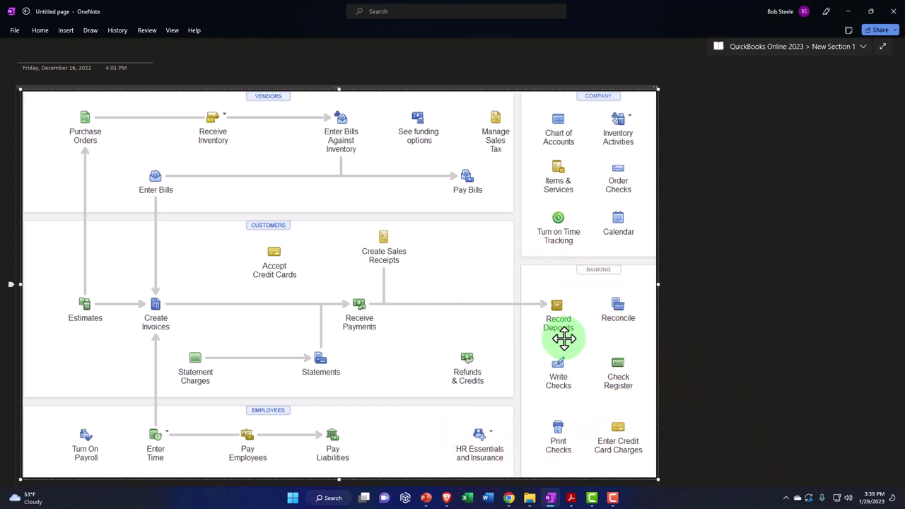
pyautogui.click(849, 11)
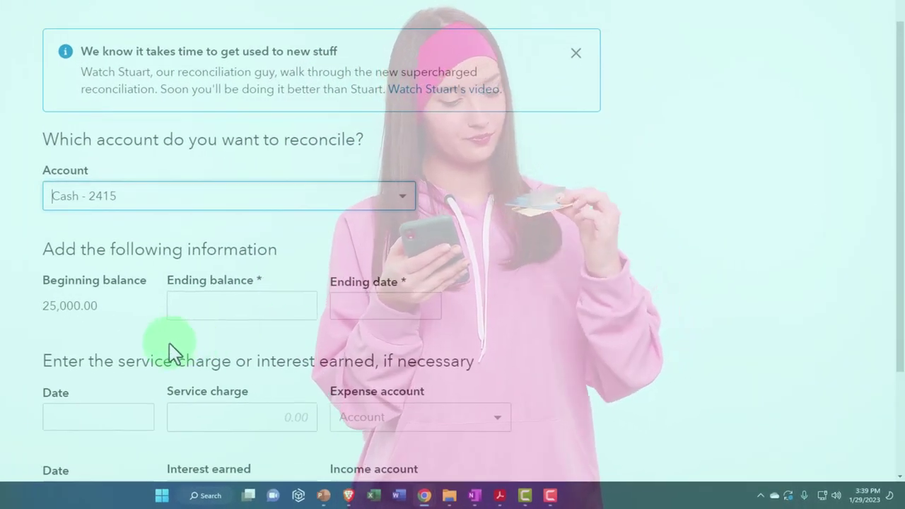
# Highlight the January 1 balance on the January bank statement in Acrobat Reader and return to the reconciliation setup
pyautogui.scroll(-1, 102, 350)
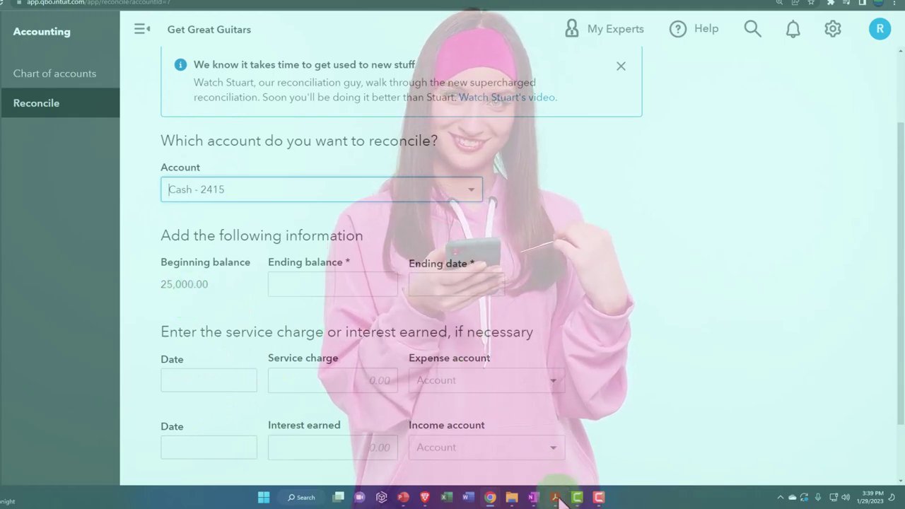
pyautogui.click(594, 498)
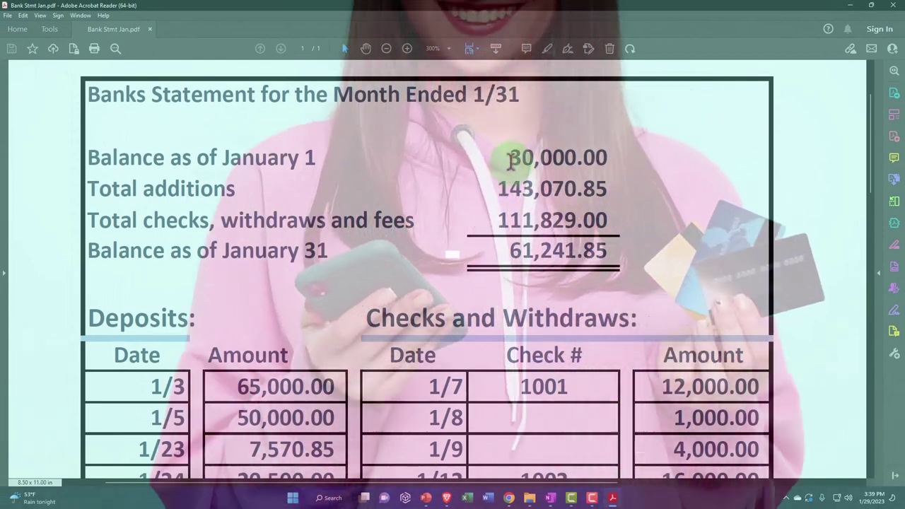
pyautogui.moveTo(510, 157); pyautogui.dragTo(546, 157)
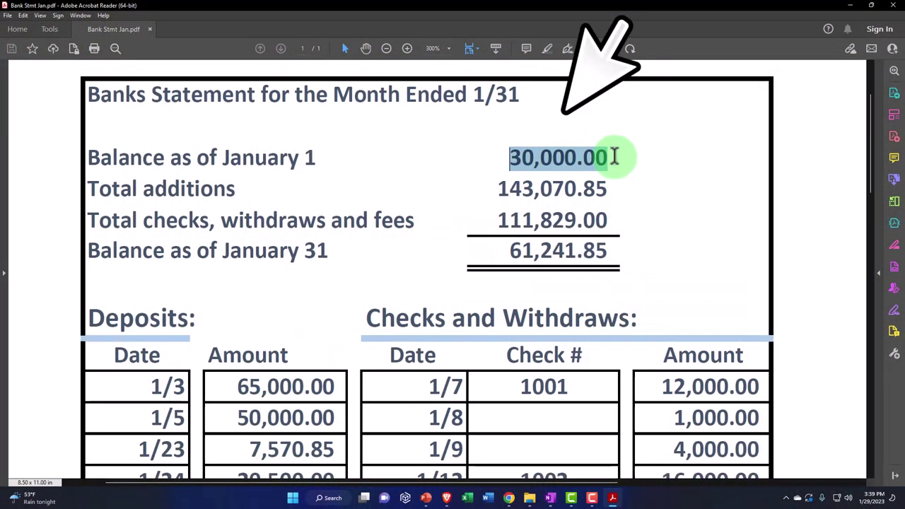
pyautogui.click(614, 498)
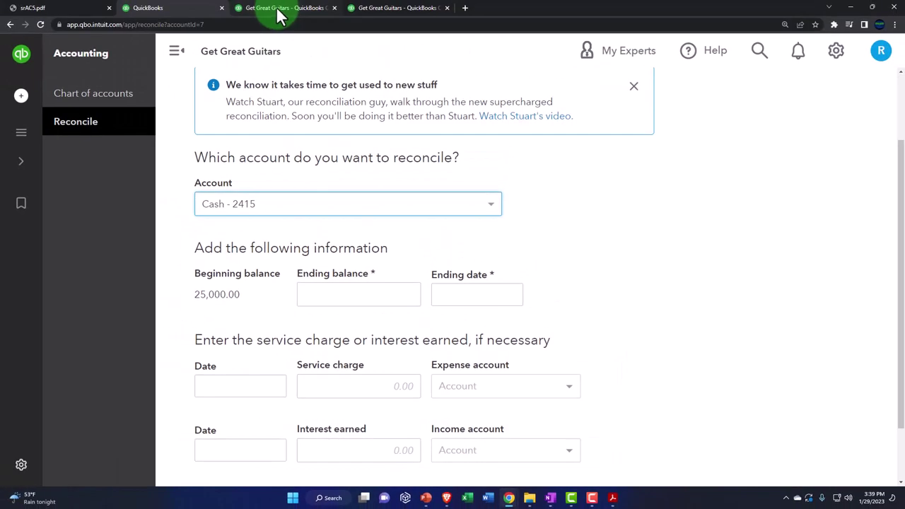
# Compare the Balance Sheet's cash balances with the January bank statement and return to the reconciliation setup
pyautogui.click(279, 12)
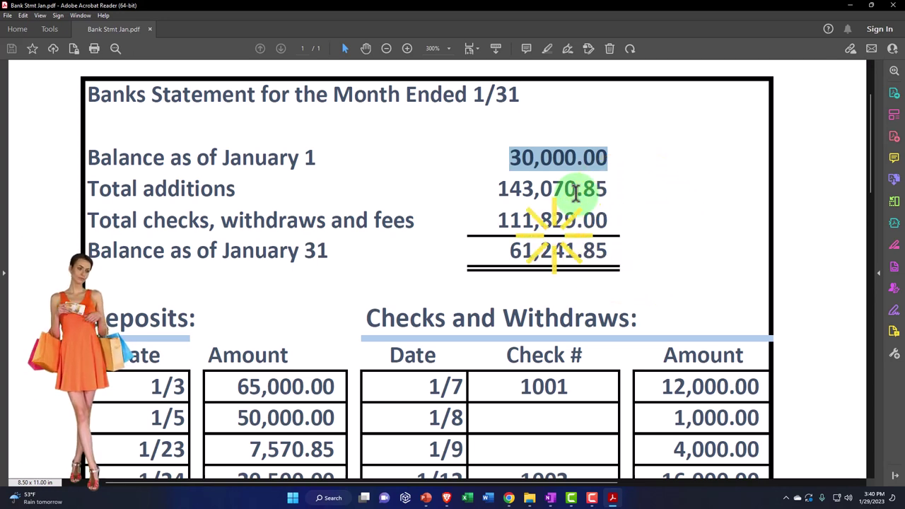
pyautogui.click(613, 501)
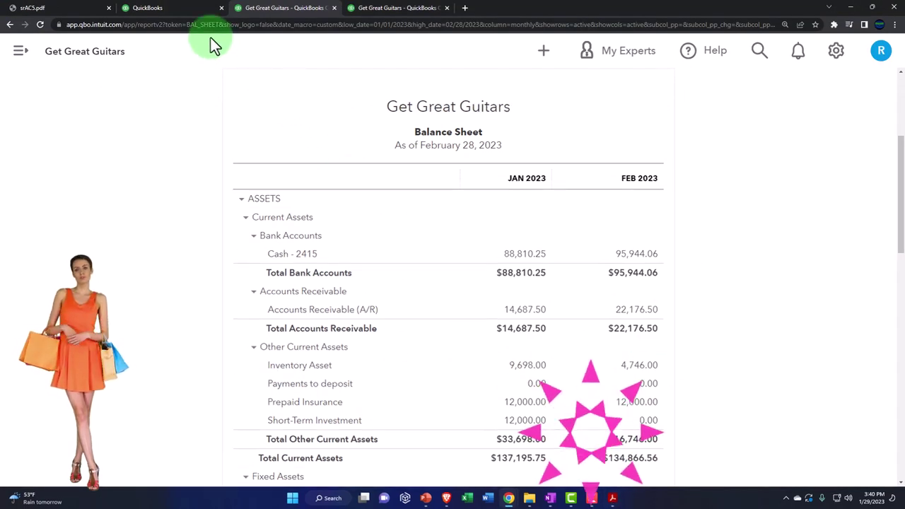
pyautogui.click(138, 8)
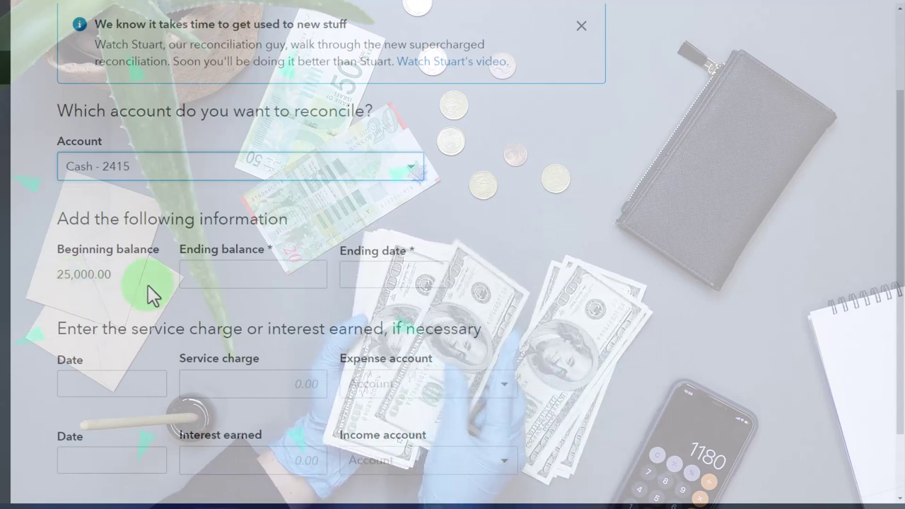
# Enter 61,281.45 as the ending balance for the cash account reconciliation
pyautogui.click(213, 278)
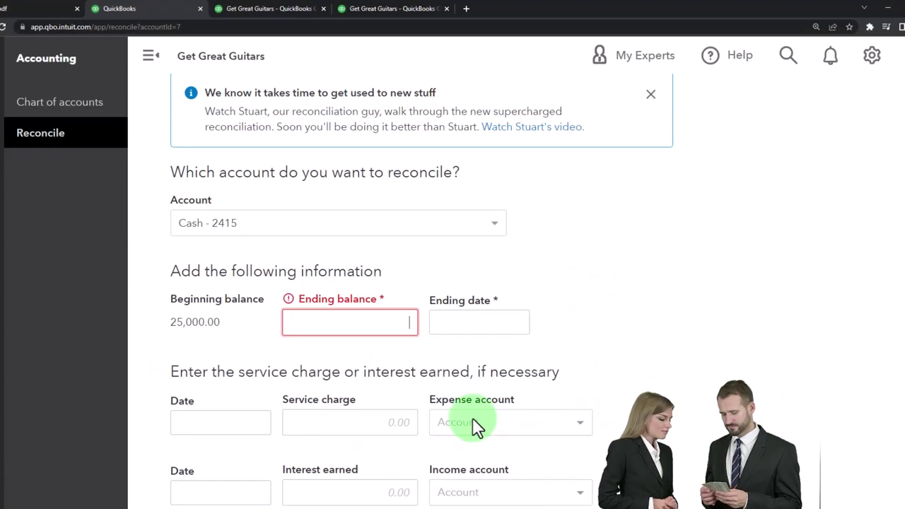
pyautogui.click(385, 320)
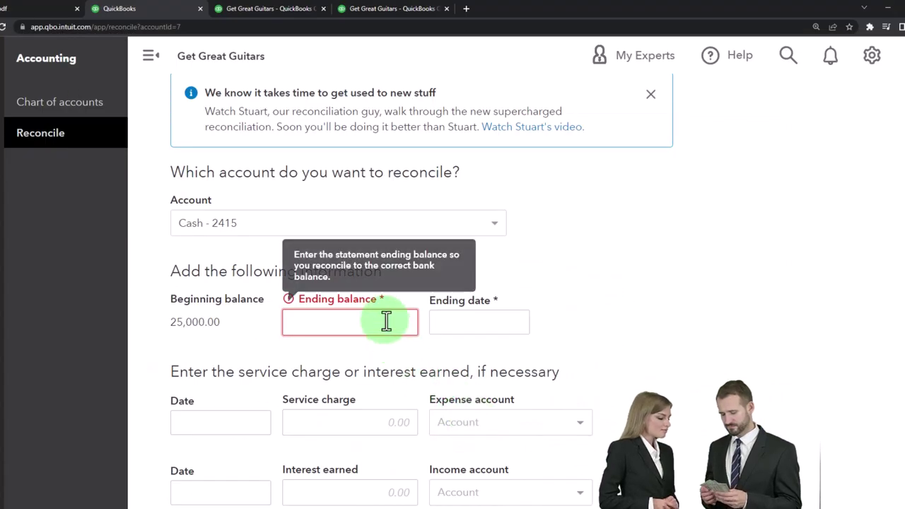
pyautogui.write('6')
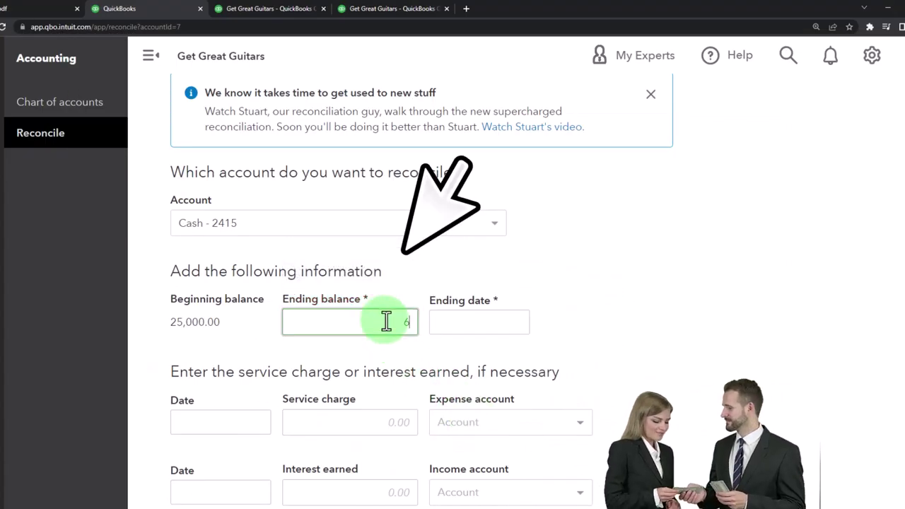
pyautogui.write('1211.45')
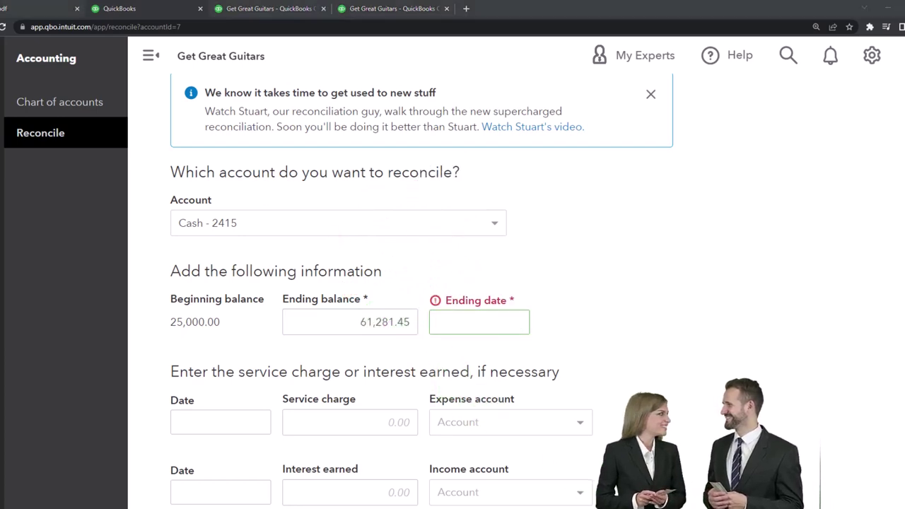
# Check the bank statement's closing month and set the reconciliation's ending date to 01/31/2023
pyautogui.hotkey('alt', 'Tab')
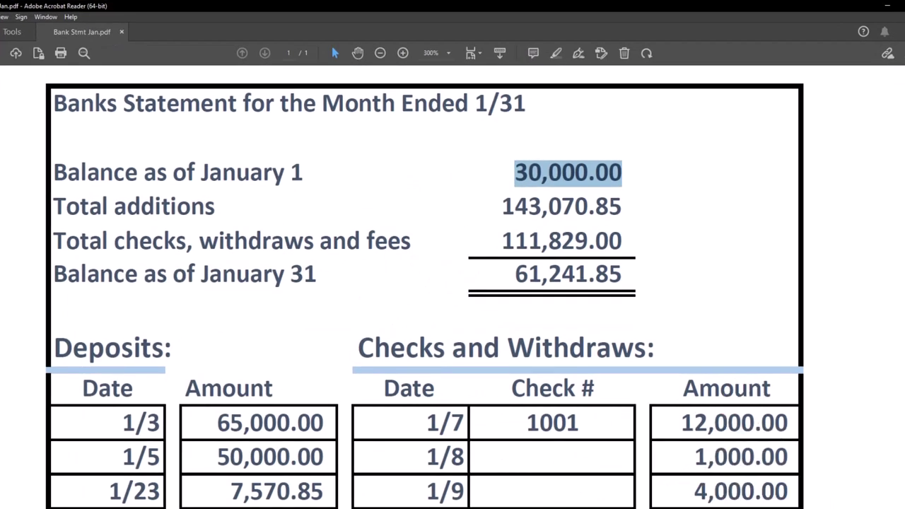
pyautogui.click(614, 501)
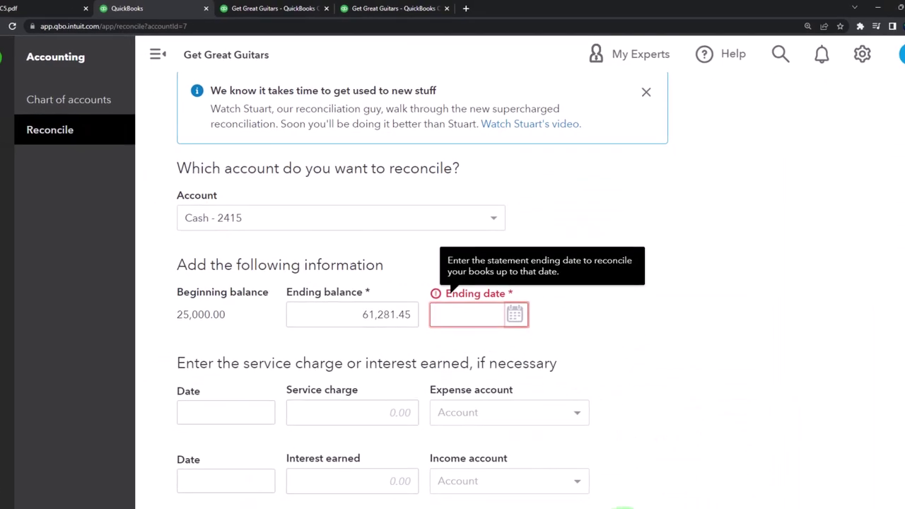
pyautogui.click(512, 296)
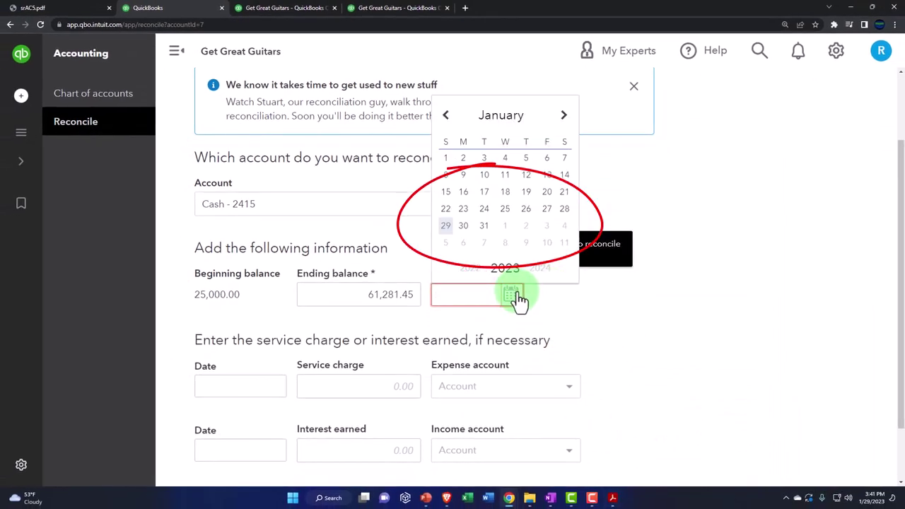
pyautogui.click(486, 228)
pyautogui.scroll(-1, 617, 261)
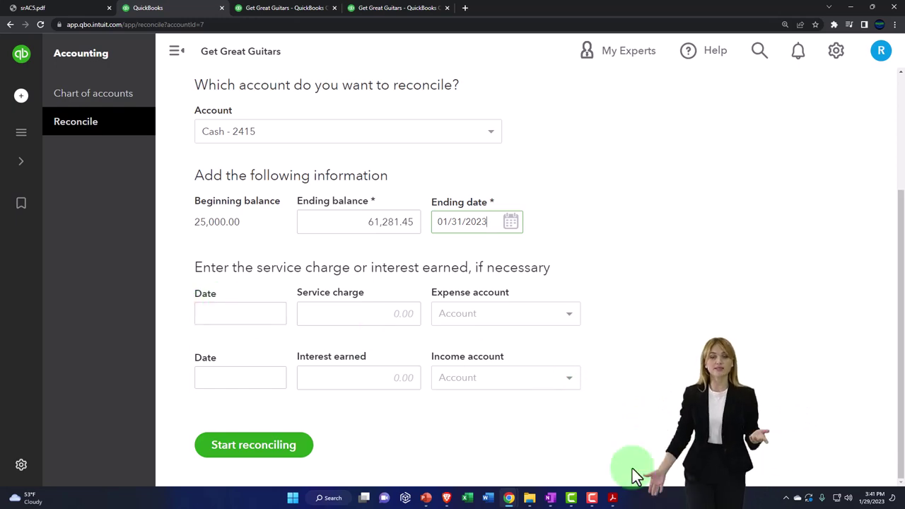
# Review the withdrawals and bank service charges on the January bank statement in Acrobat Reader and return to the reconciliation setup
pyautogui.click(614, 499)
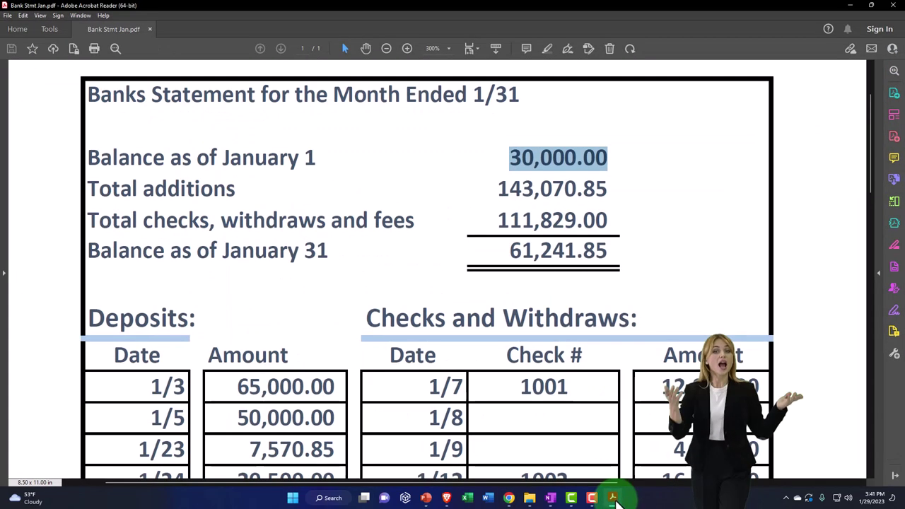
pyautogui.scroll(-5, 594, 420)
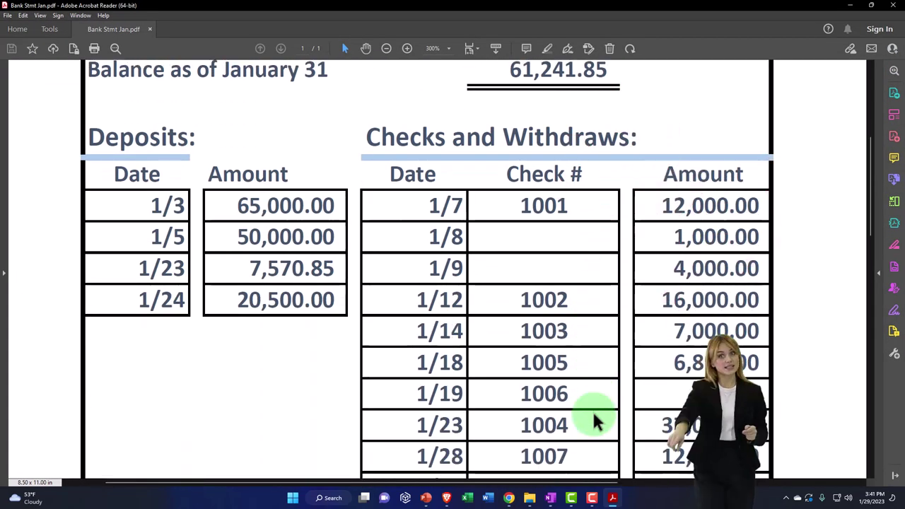
pyautogui.scroll(-2, 594, 420)
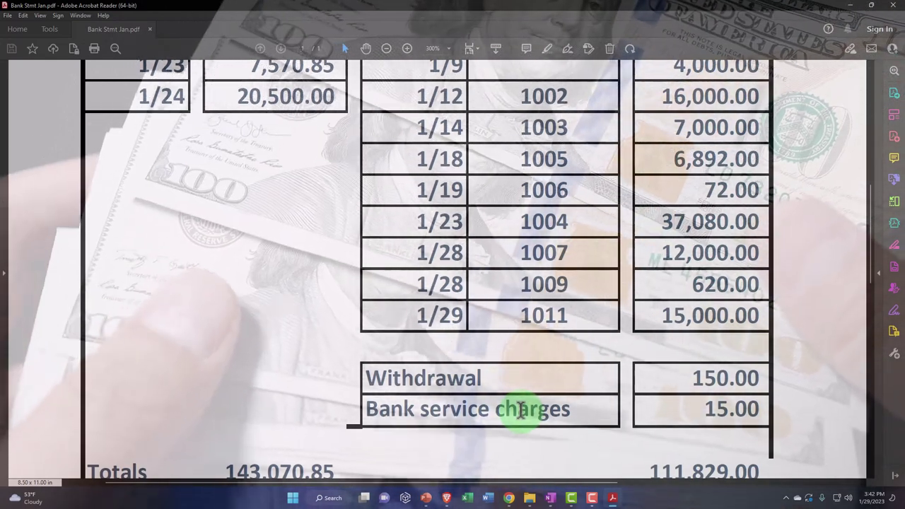
pyautogui.click(853, 11)
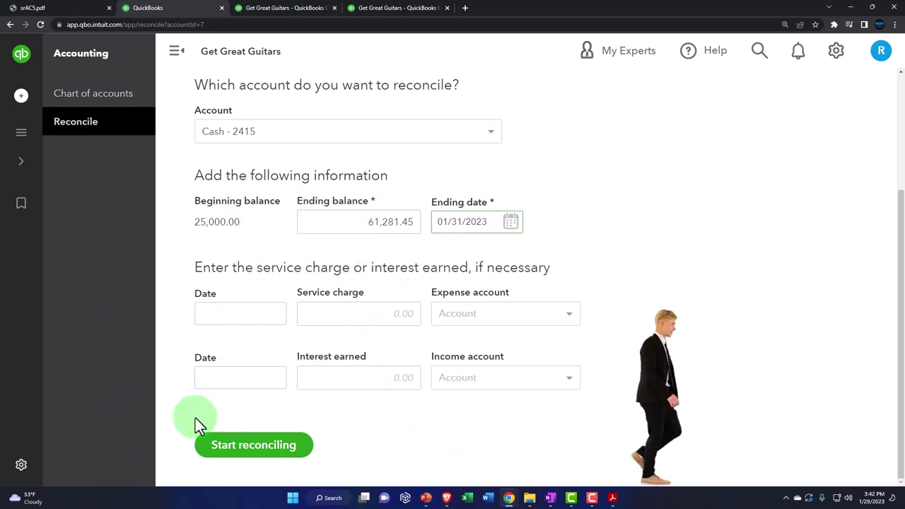
# Start reconciling the cash account, collapse the navigation menu and dismiss the guided tour messages
pyautogui.click(251, 452)
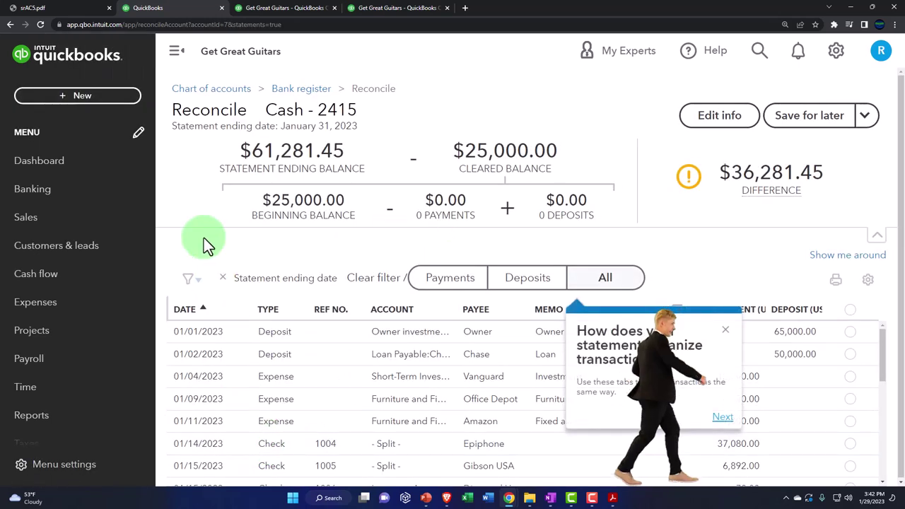
pyautogui.click(177, 51)
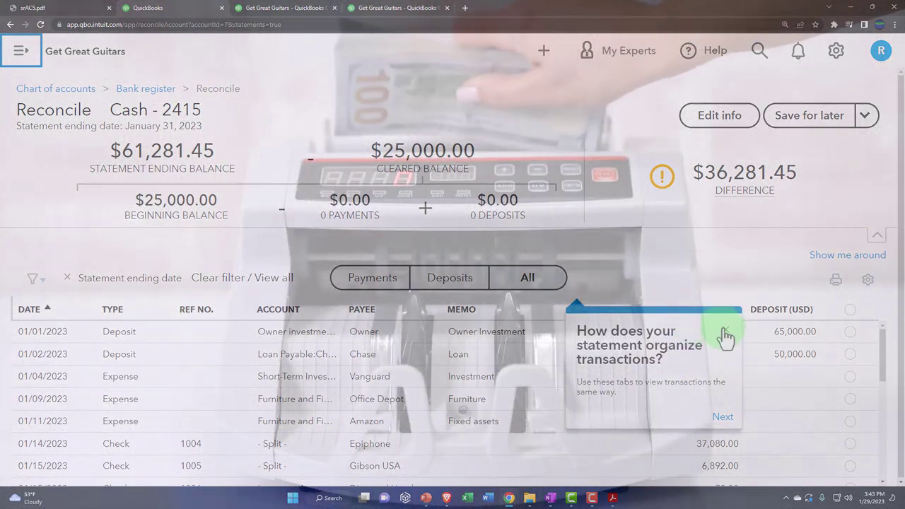
pyautogui.click(725, 332)
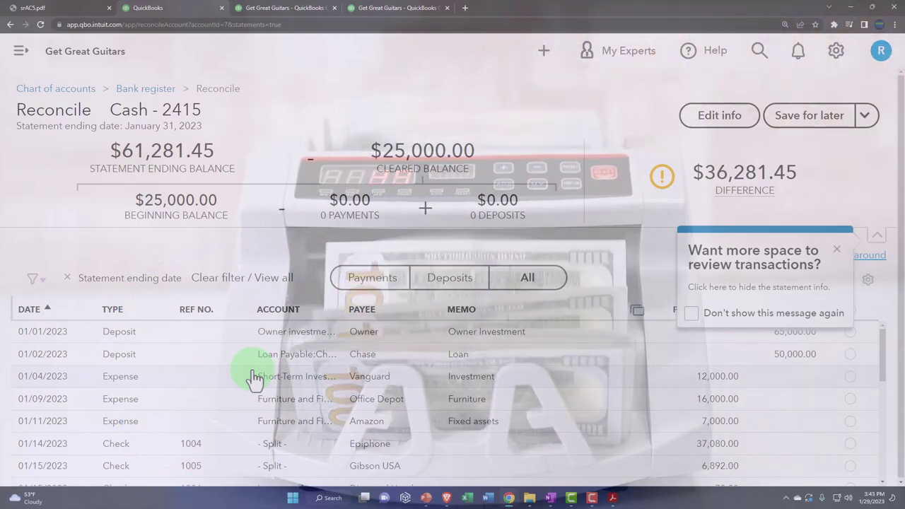
pyautogui.click(837, 253)
pyautogui.click(826, 298)
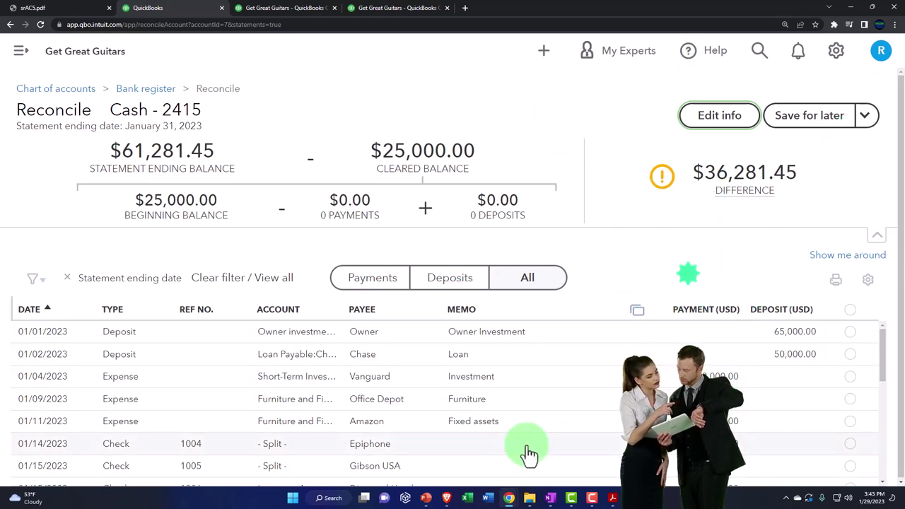
# Compare the cleared transactions in the Reconciliation Detail PDF with the January bank statement, then return to the PDF
pyautogui.click(39, 8)
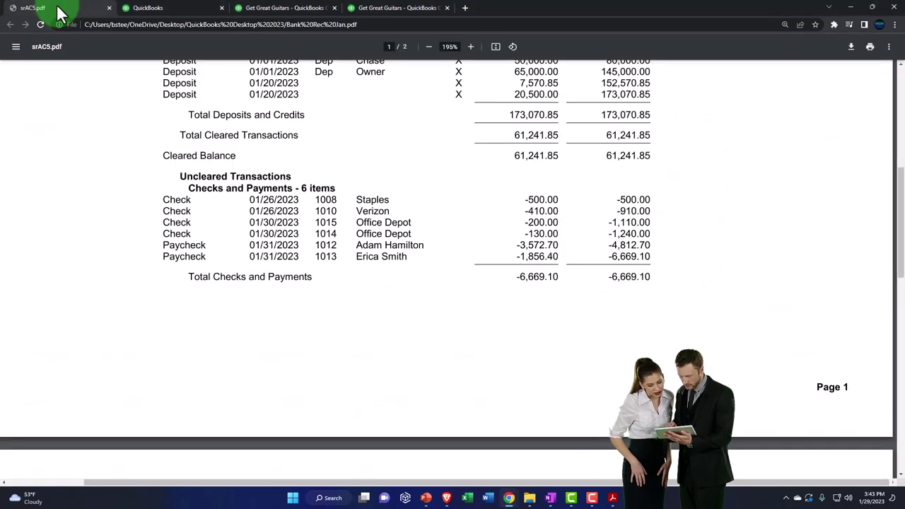
pyautogui.scroll(3, 114, 248)
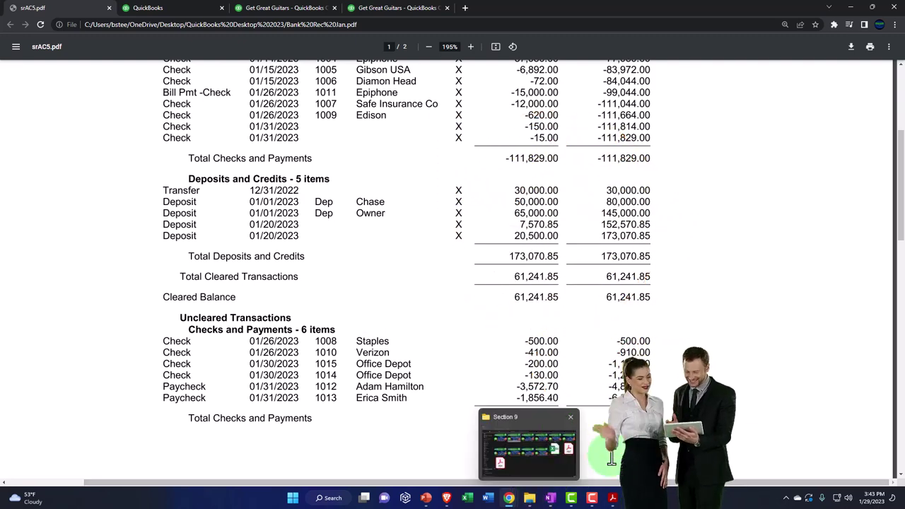
pyautogui.click(613, 499)
pyautogui.scroll(5, 616, 354)
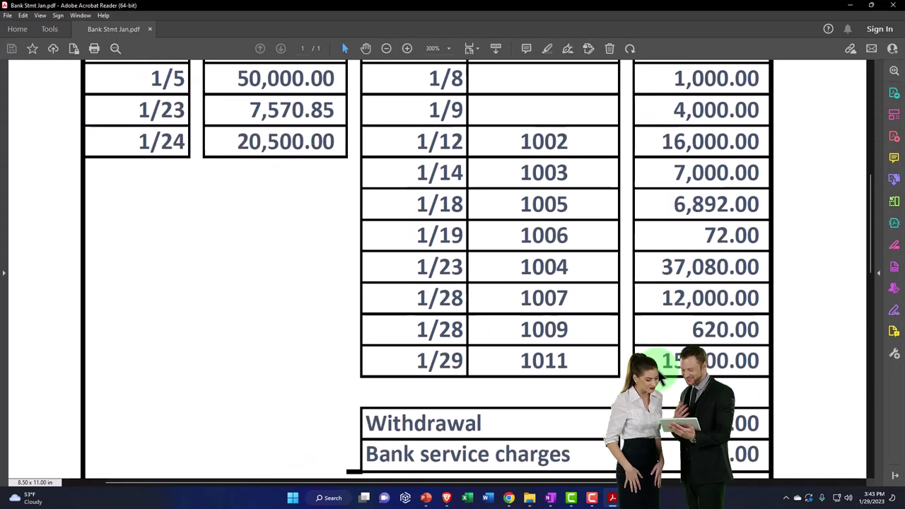
pyautogui.click(851, 8)
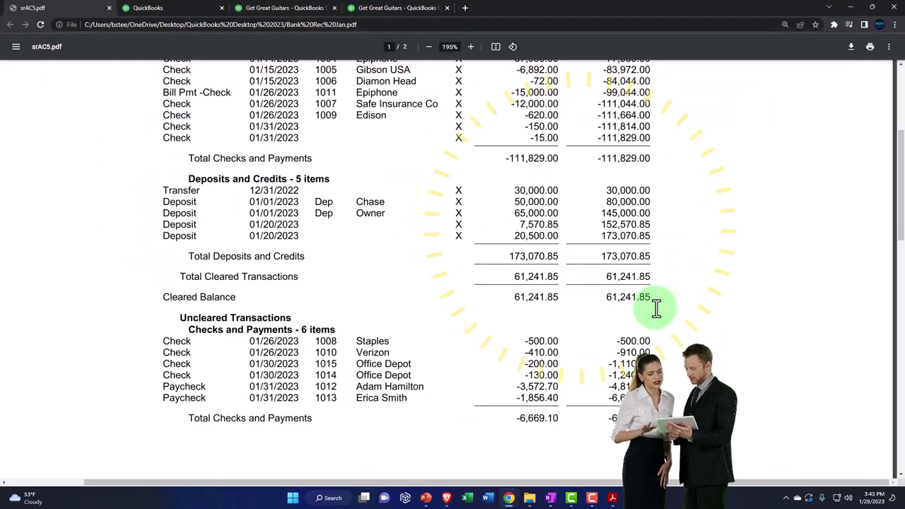
# Compare the PDF's uncleared items and January 31 register balance with the Balance Sheet's cash balance, and return to the reconciliation
pyautogui.scroll(-1, 656, 308)
pyautogui.scroll(-2, 656, 308)
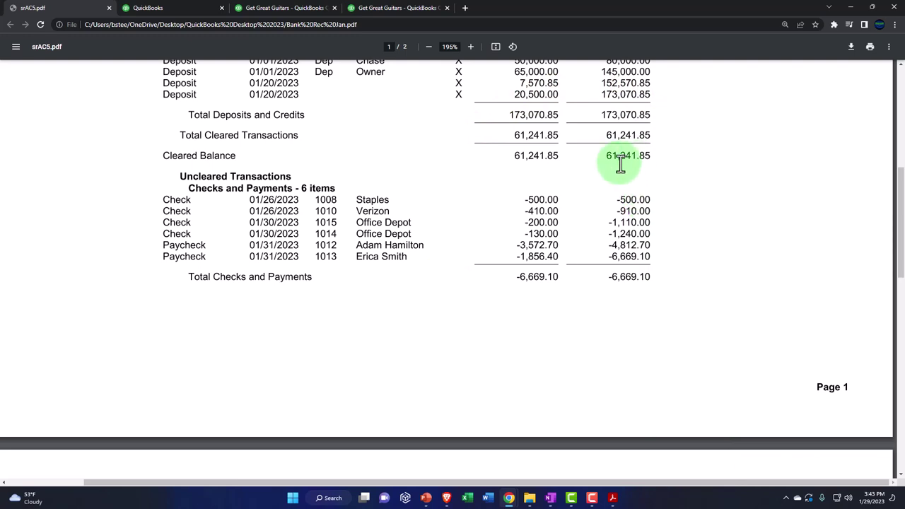
pyautogui.scroll(-5, 620, 162)
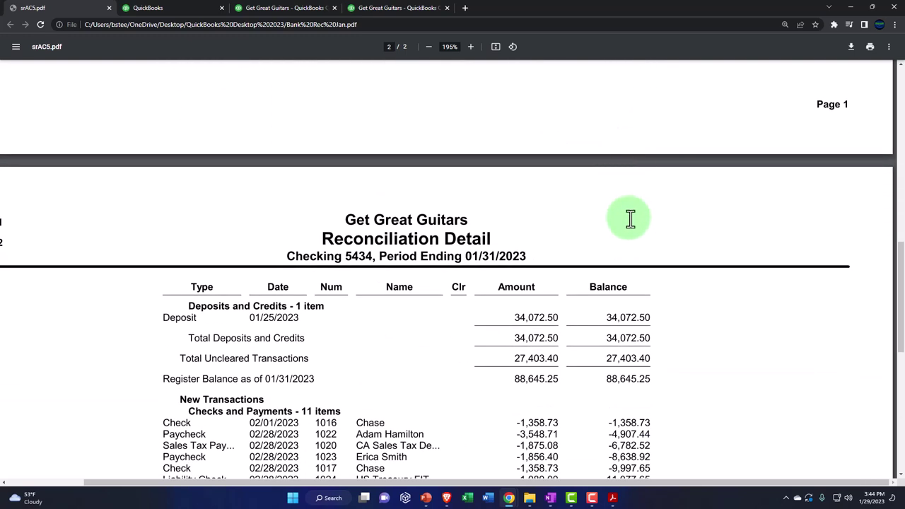
pyautogui.scroll(-1, 631, 283)
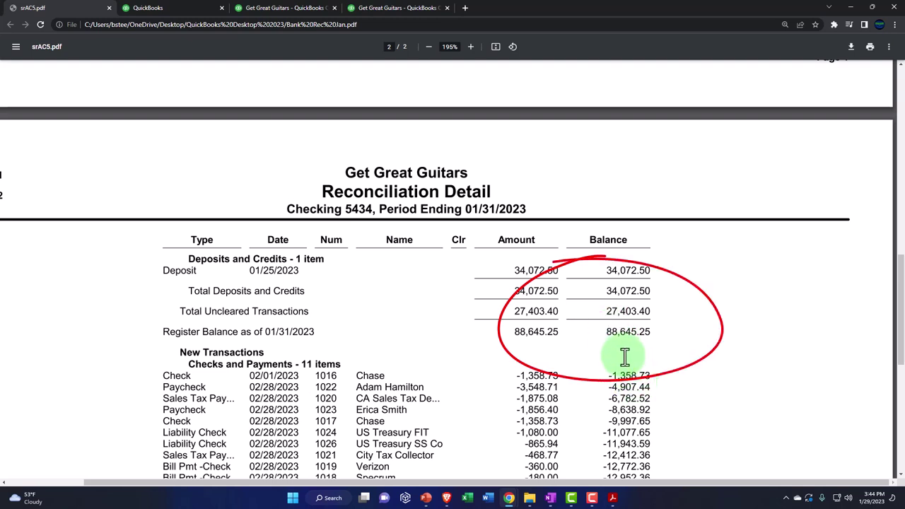
pyautogui.moveTo(617, 504)
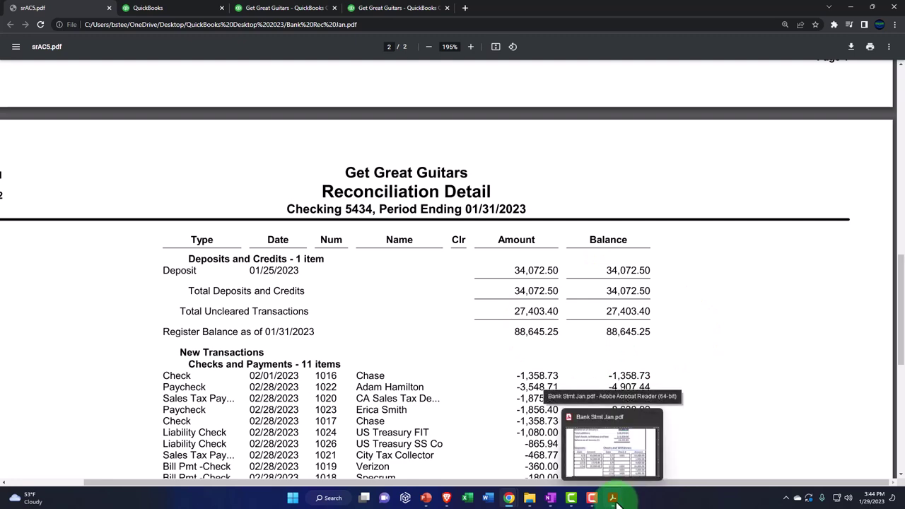
pyautogui.click(386, 8)
pyautogui.click(283, 9)
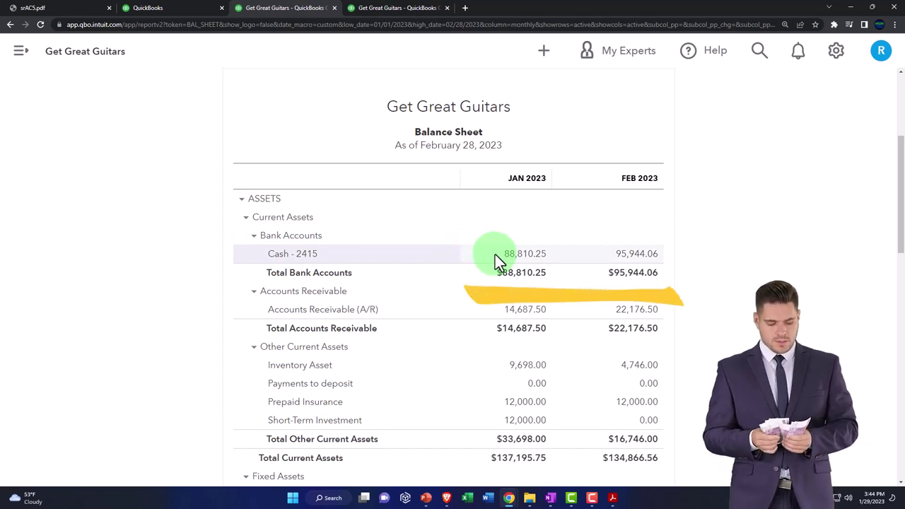
pyautogui.click(185, 7)
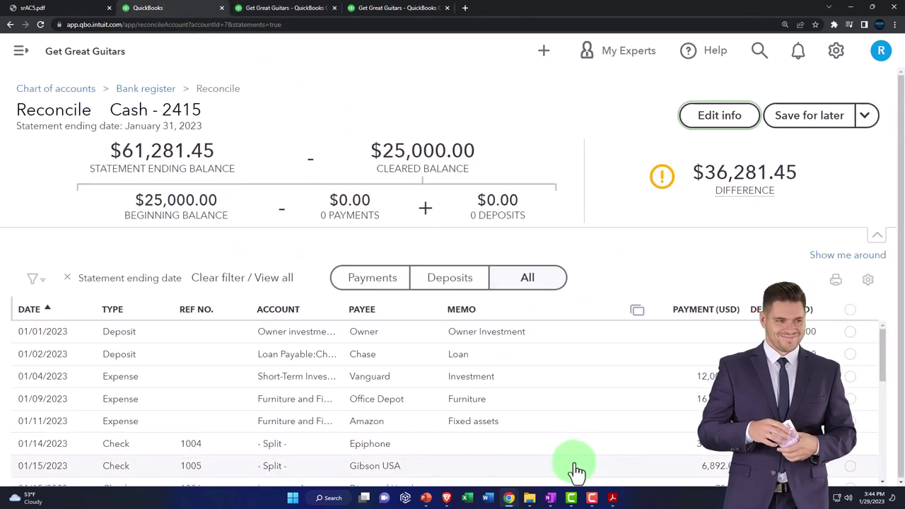
# Compare the bank statement's deposits and checks with the reconciliation's transaction list, and reduce the page zoom to fit more transactions
pyautogui.click(613, 498)
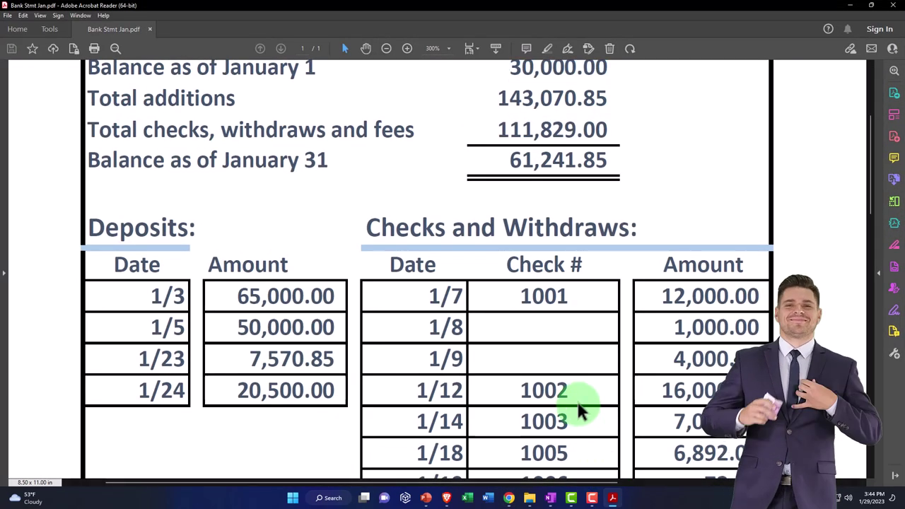
pyautogui.click(614, 498)
pyautogui.click(614, 498)
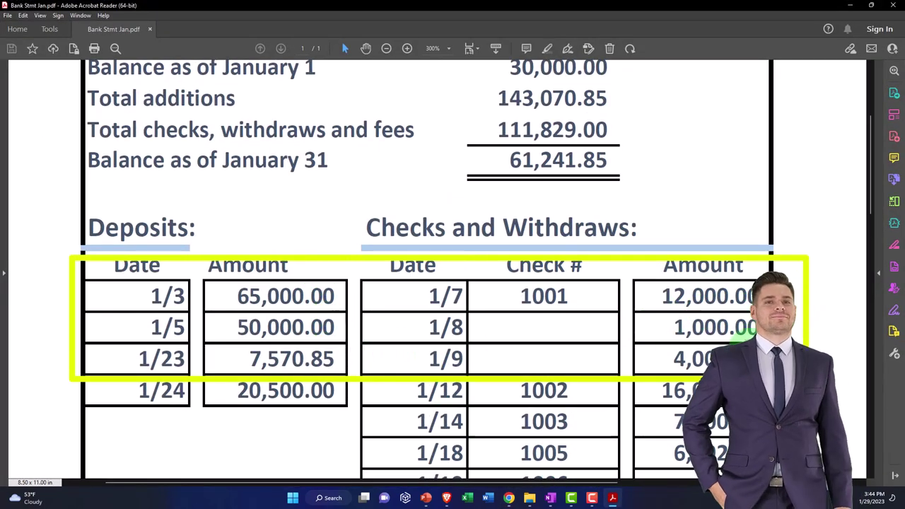
pyautogui.click(606, 493)
pyautogui.scroll(-3, 374, 390)
pyautogui.scroll(2, 373, 390)
pyautogui.hotkey('ctrl', '-')
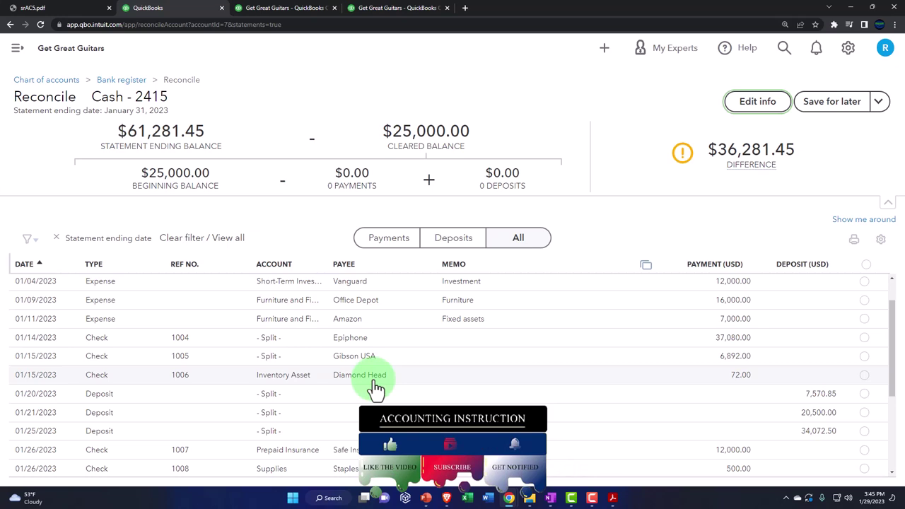
# Review the deposits and uncleared checks in the Reconciliation Detail PDF and return to the cash reconciliation
pyautogui.click(78, 8)
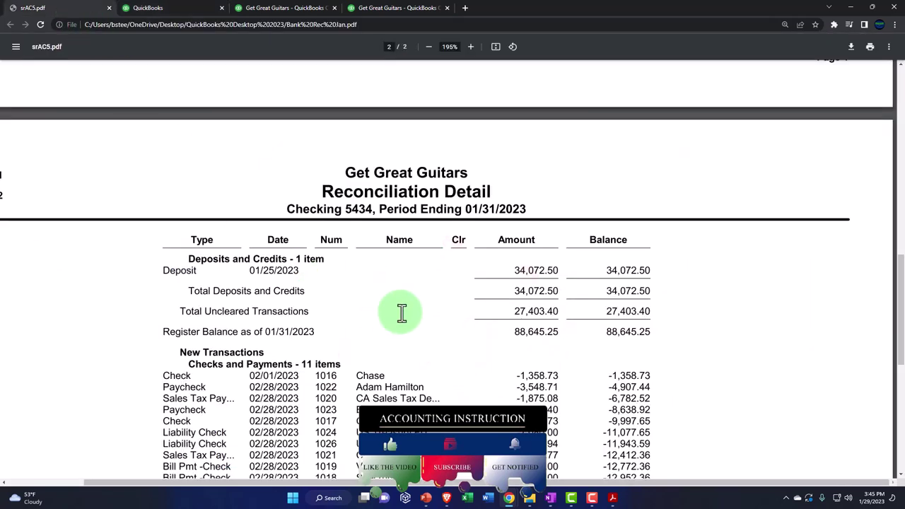
pyautogui.scroll(5, 402, 313)
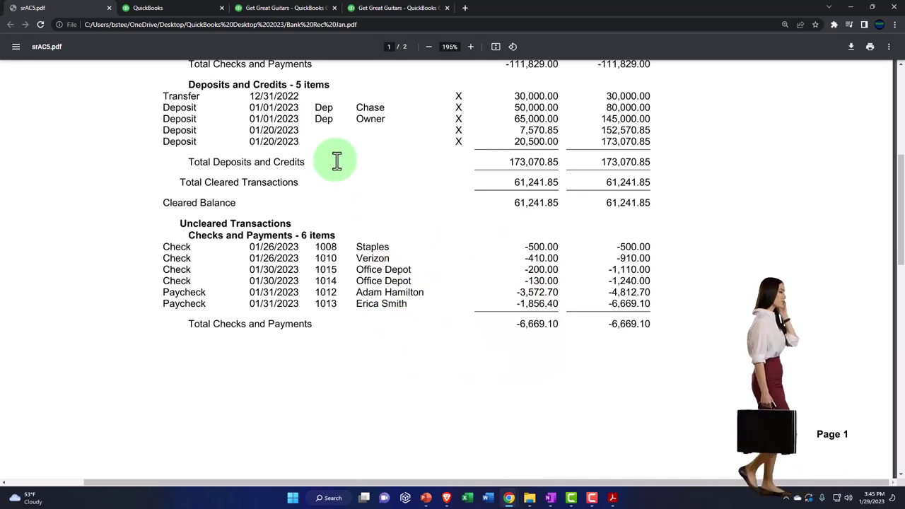
pyautogui.click(212, 9)
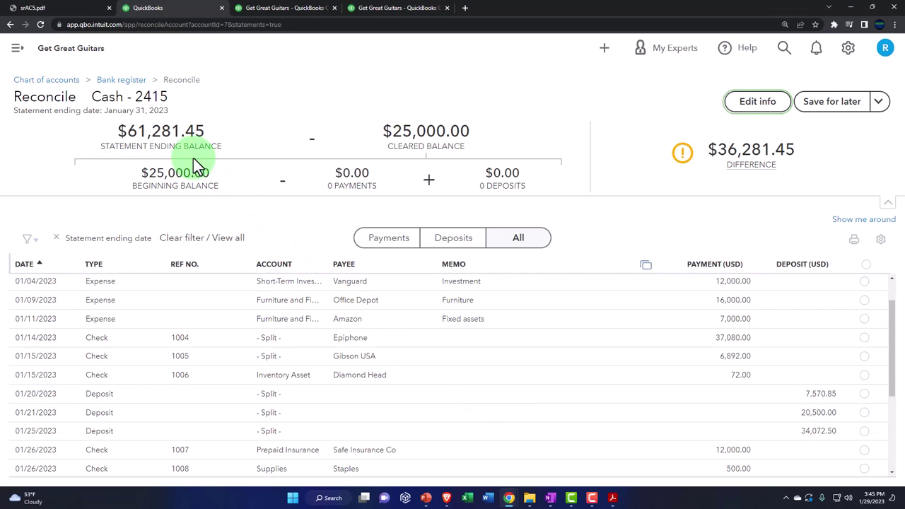
# Check the bank statement's January 1 and January 31 balances against the reconciliation summary
pyautogui.click(614, 499)
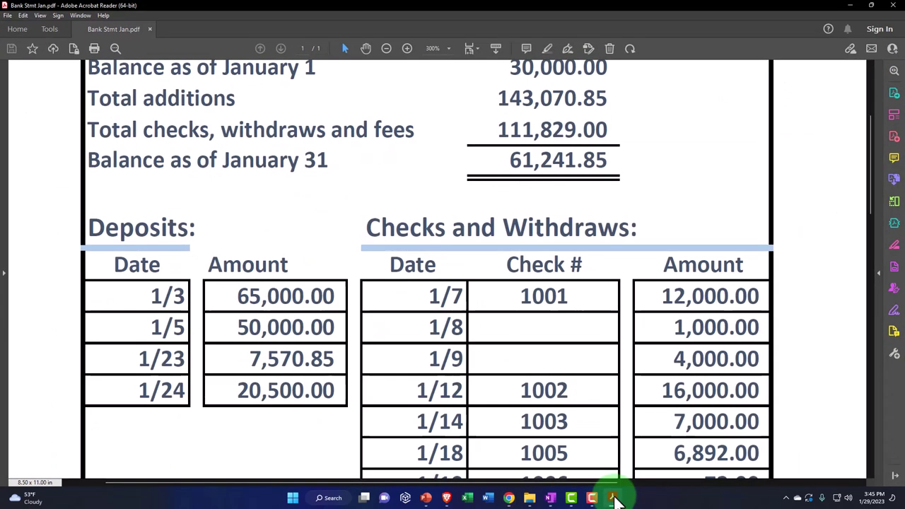
pyautogui.scroll(1, 556, 404)
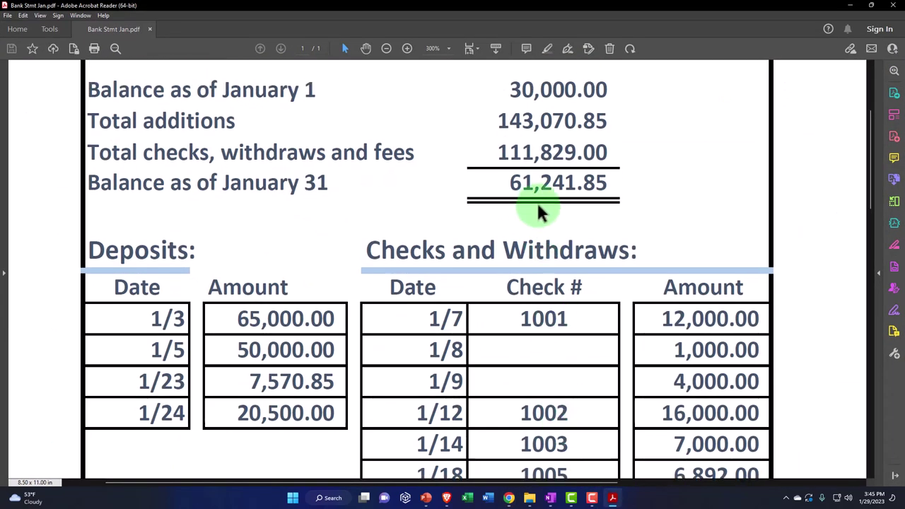
pyautogui.click(850, 5)
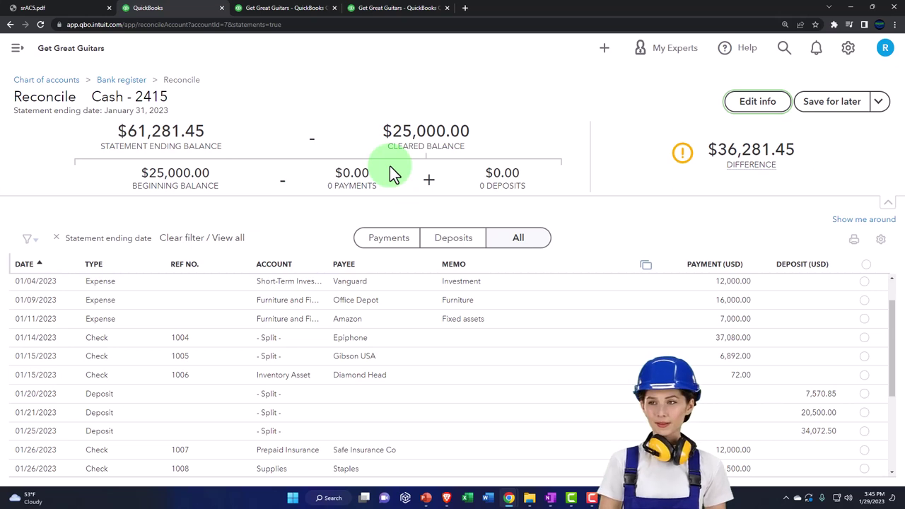
pyautogui.hotkey('alt', 'Tab')
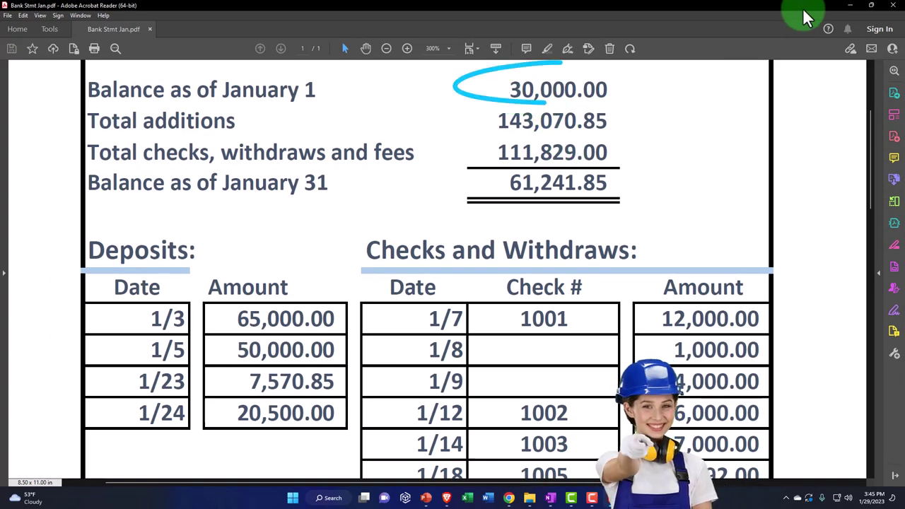
pyautogui.click(851, 6)
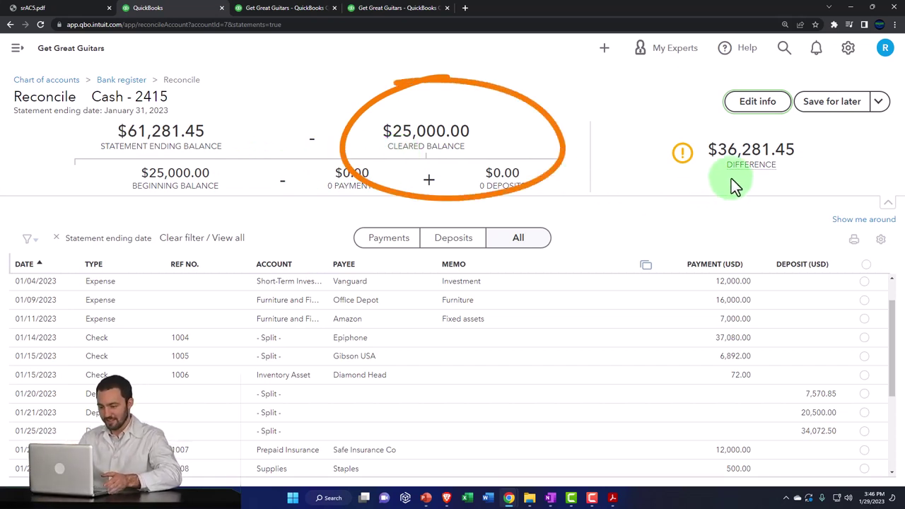
# Open Calculator, keep it in the compact always-on-top view and place it over the reconciliation's transaction list
pyautogui.click(330, 499)
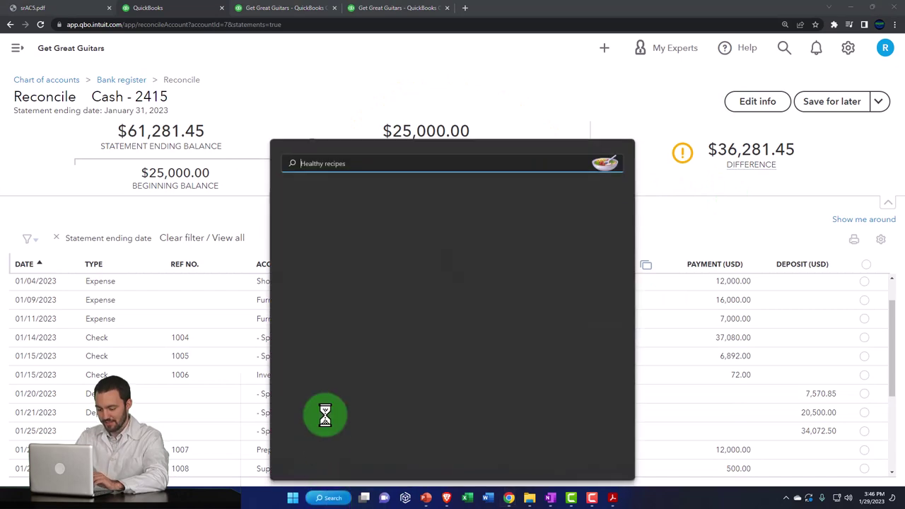
pyautogui.click(311, 206)
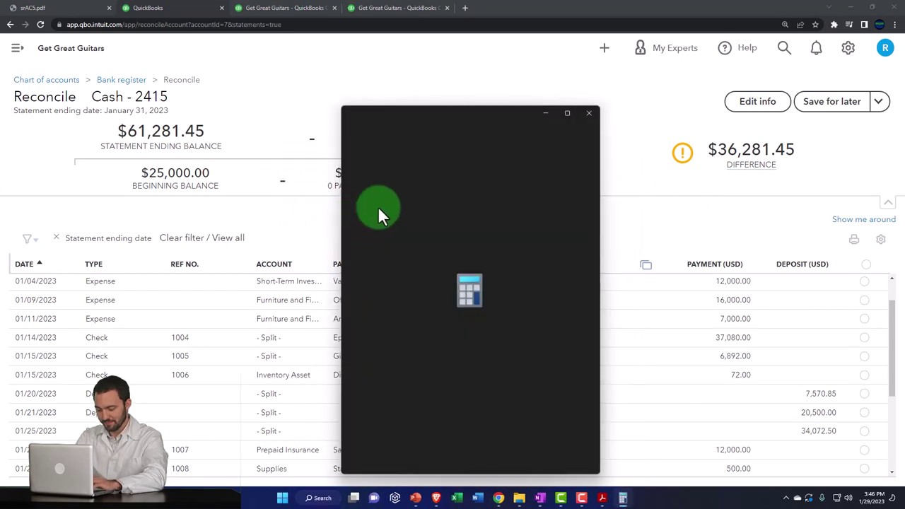
pyautogui.click(417, 131)
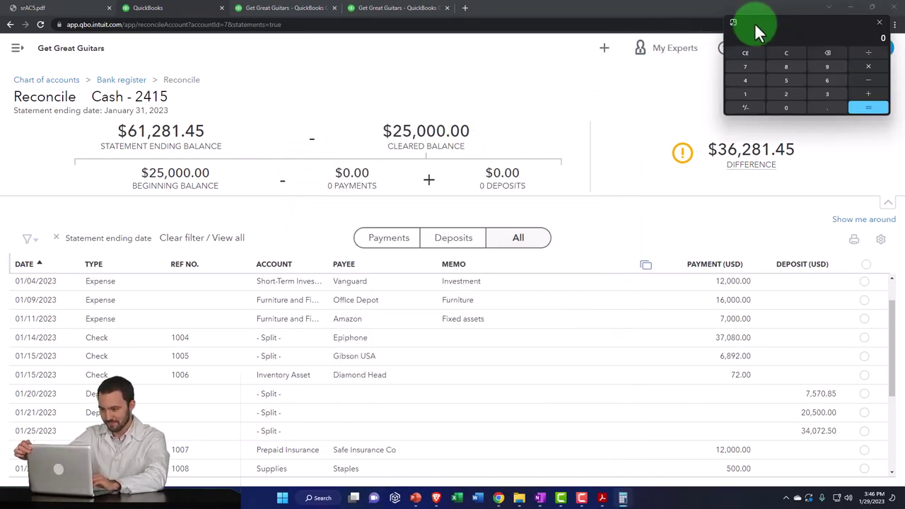
pyautogui.moveTo(749, 24); pyautogui.dragTo(622, 249)
# Calculate 61,281.45 minus 25,000 to verify the reconciliation difference, and move the calculator away from the transaction list
pyautogui.write('61281.45')
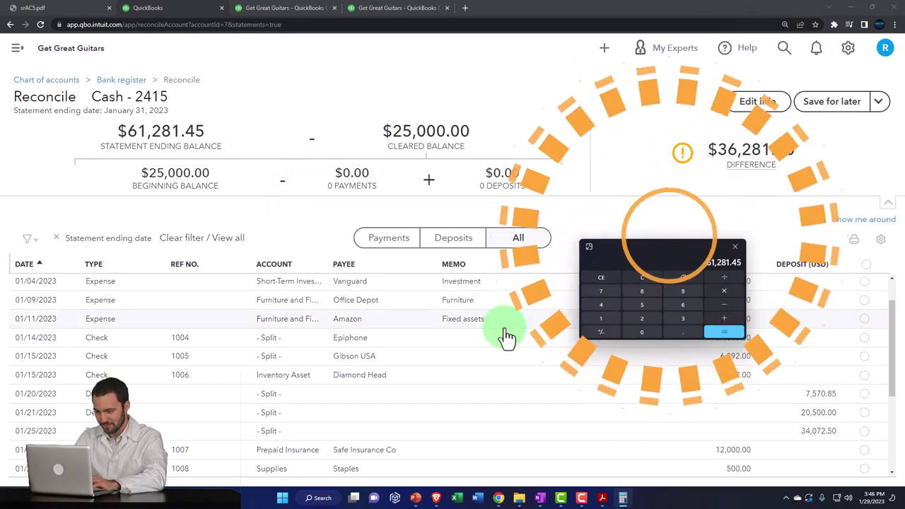
pyautogui.write('-25000')
pyautogui.press('Return')
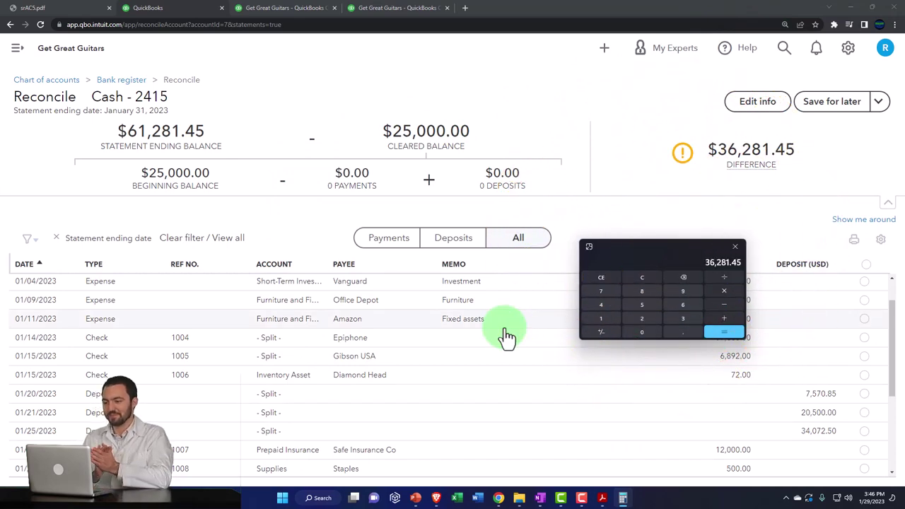
pyautogui.moveTo(666, 243); pyautogui.dragTo(904, 212)
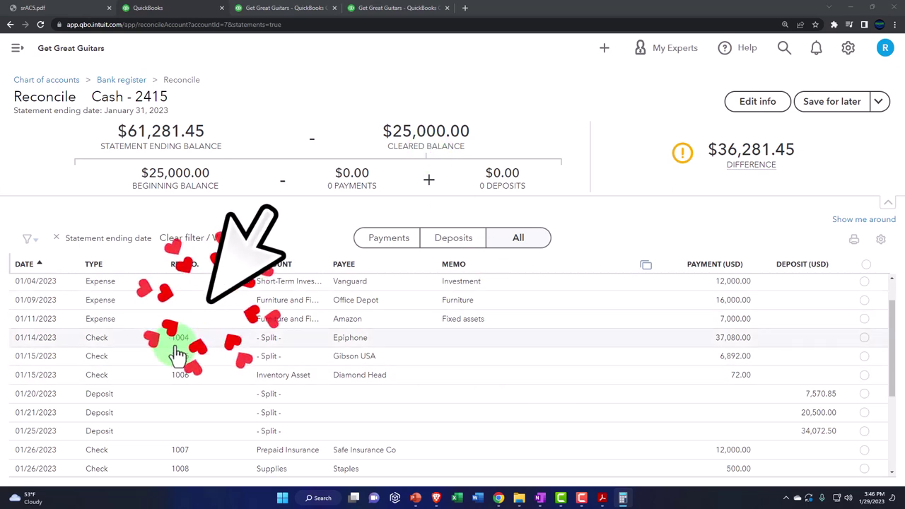
# Highlight the January 1 balance in the bank statement PDF and return to the cash reconciliation
pyautogui.click(602, 498)
pyautogui.moveTo(511, 89); pyautogui.dragTo(627, 88)
pyautogui.click(516, 90)
pyautogui.moveTo(513, 90); pyautogui.dragTo(607, 90)
pyautogui.click(551, 55)
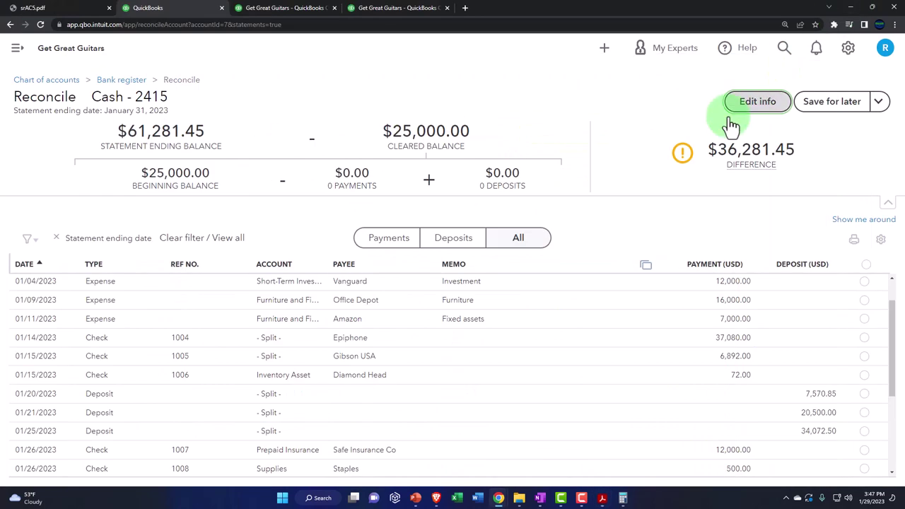
pyautogui.click(732, 121)
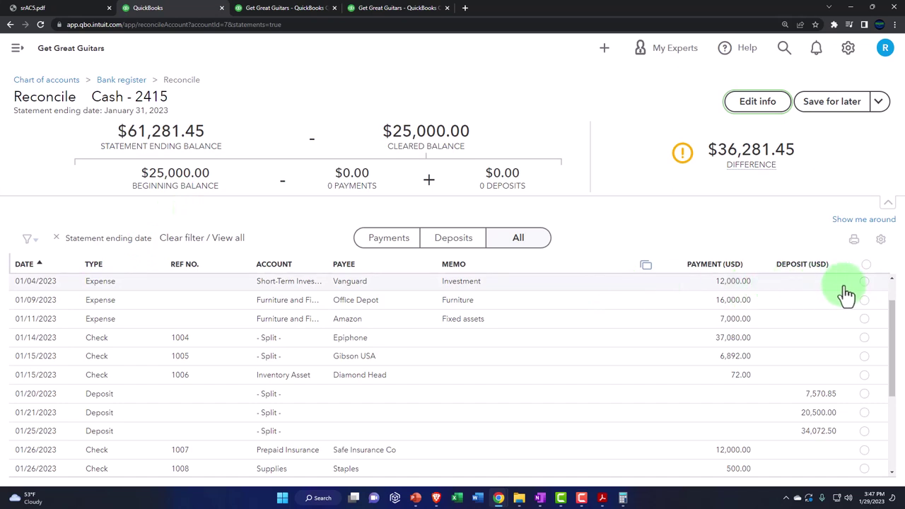
# Mark the 12,000.00 Vanguard payment and the 7,570.85 deposit as cleared and check them against the bank statement
pyautogui.click(867, 282)
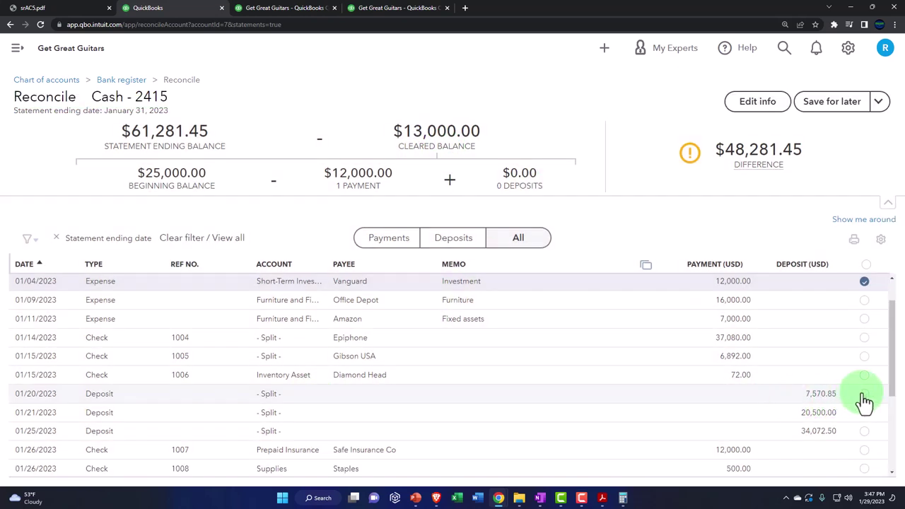
pyautogui.click(865, 394)
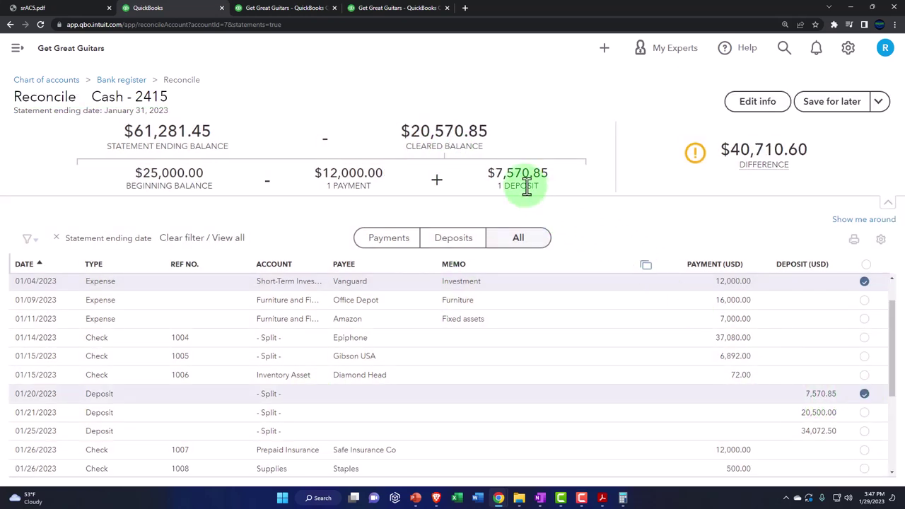
pyautogui.click(602, 498)
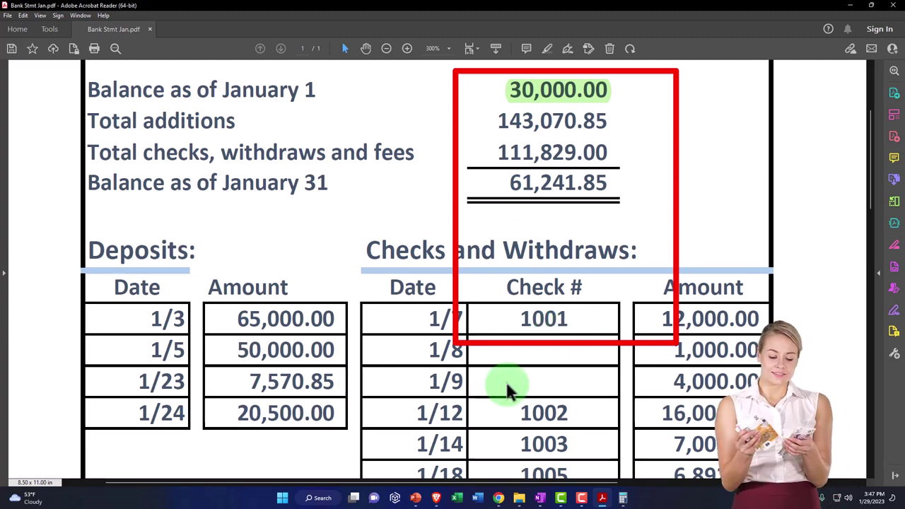
pyautogui.click(851, 6)
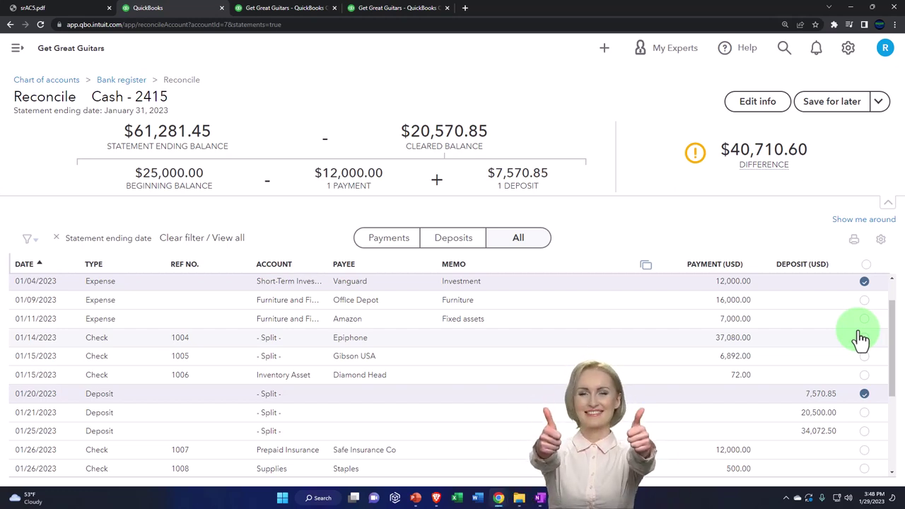
# Check the uncleared transactions in the Reconciliation Detail PDF, and unmark the Vanguard payment and the 7,570.85 deposit in the reconciliation
pyautogui.click(78, 9)
pyautogui.scroll(1, 364, 241)
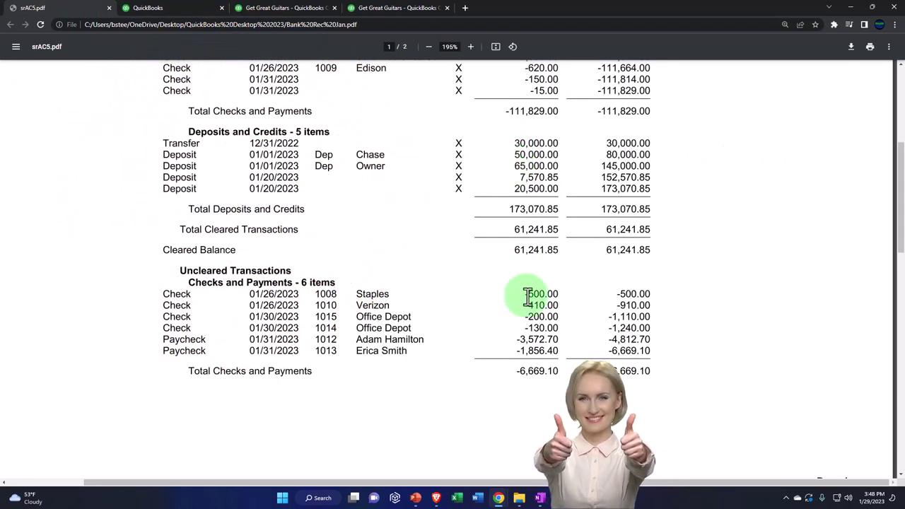
pyautogui.click(148, 8)
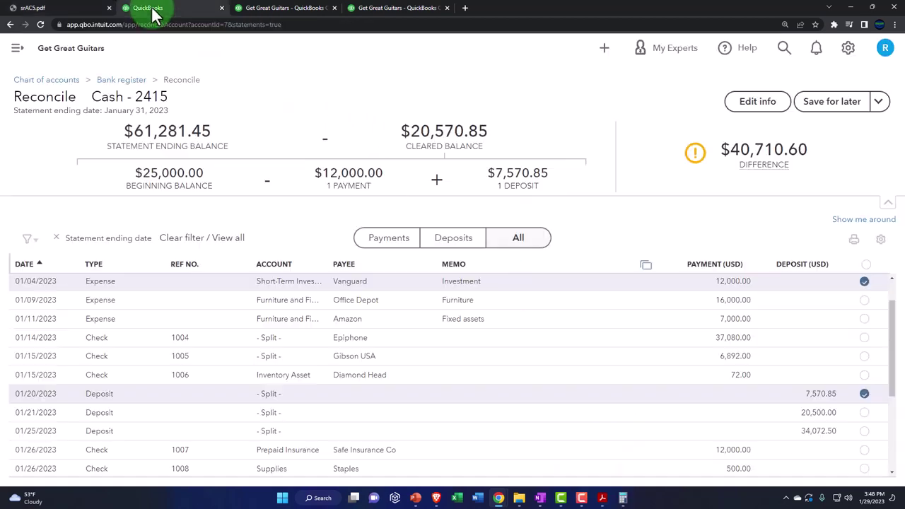
pyautogui.click(864, 282)
pyautogui.click(865, 395)
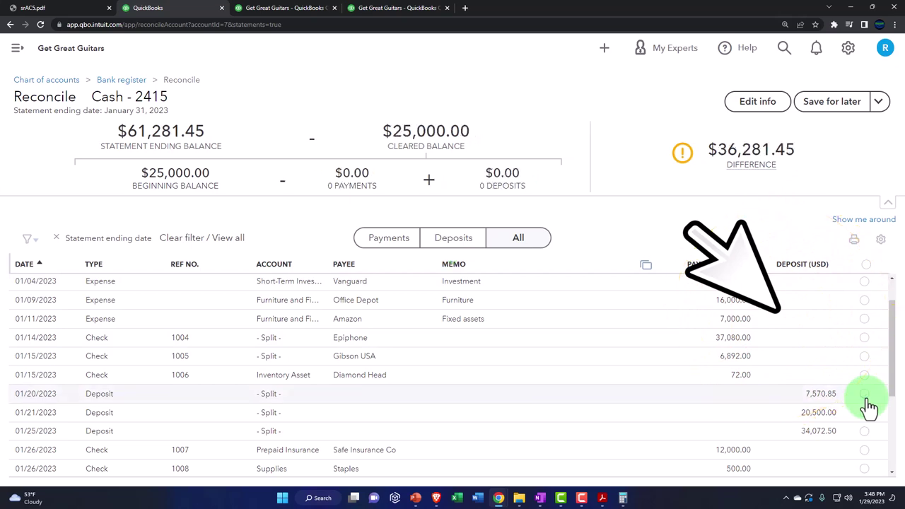
# Review the editable statement information and the choices for finishing, saving or closing the reconciliation, leaving both unchanged
pyautogui.click(750, 103)
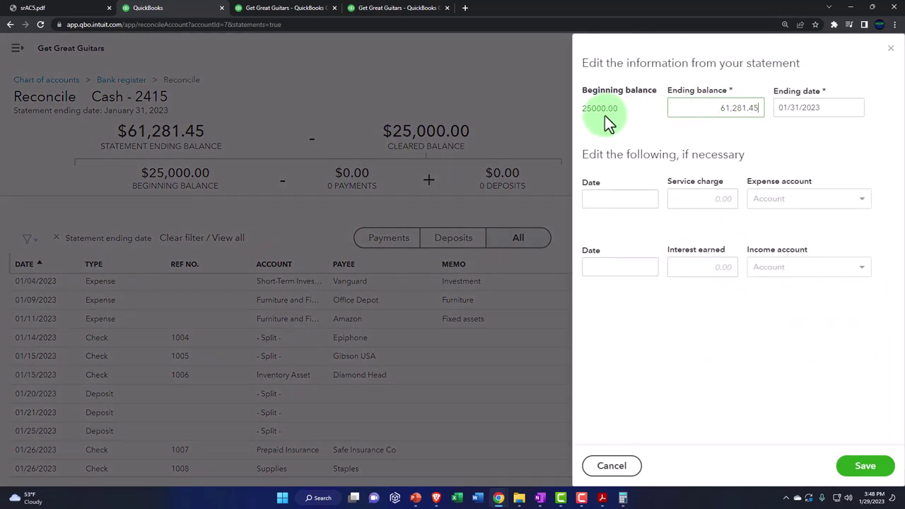
pyautogui.click(893, 55)
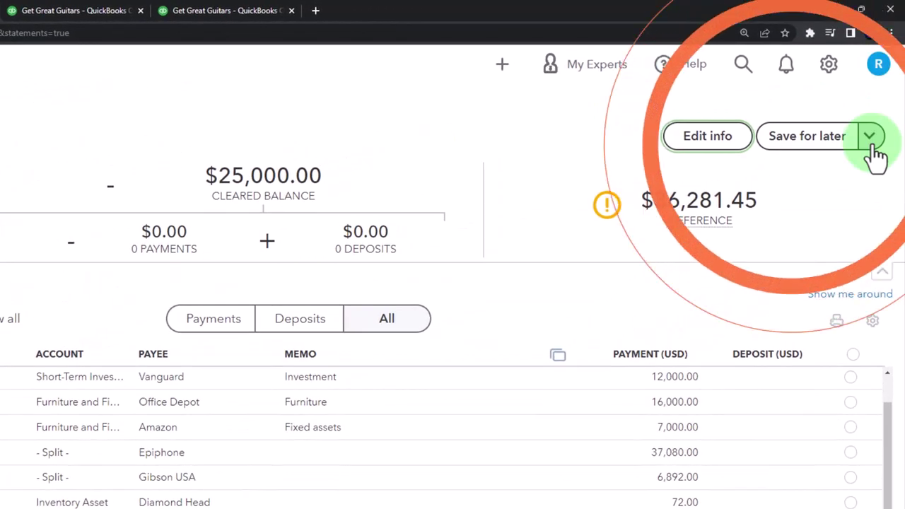
pyautogui.click(881, 103)
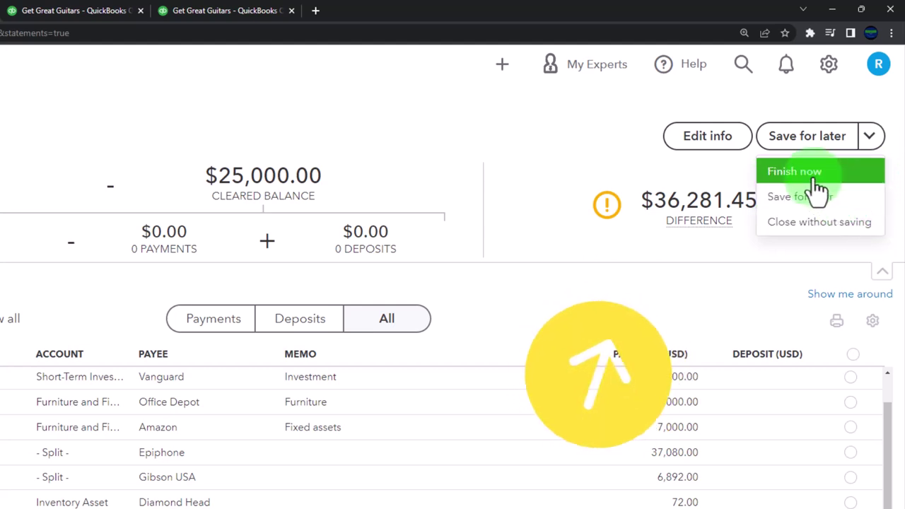
pyautogui.click(694, 259)
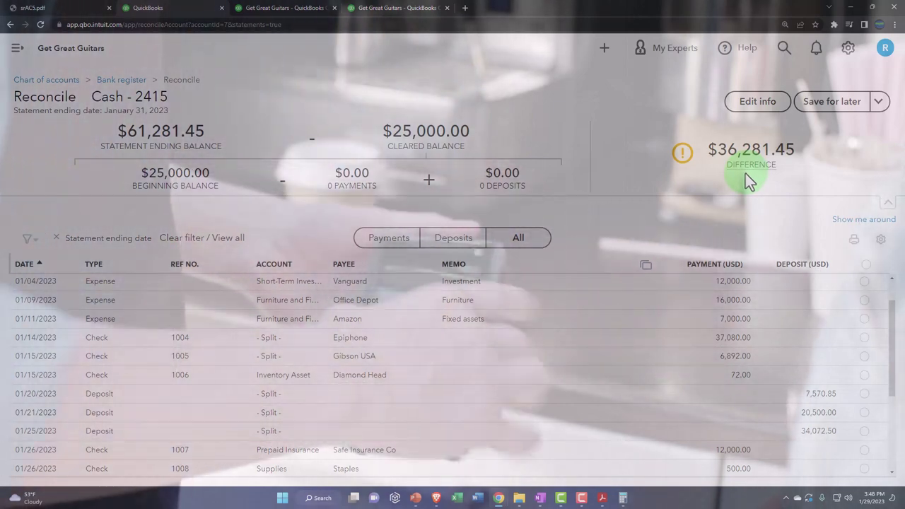
pyautogui.moveTo(751, 177)
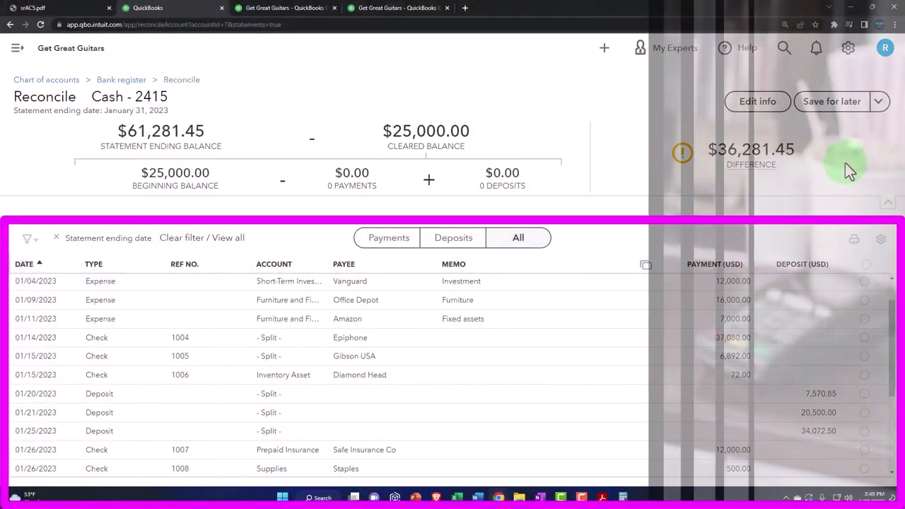
pyautogui.moveTo(796, 163)
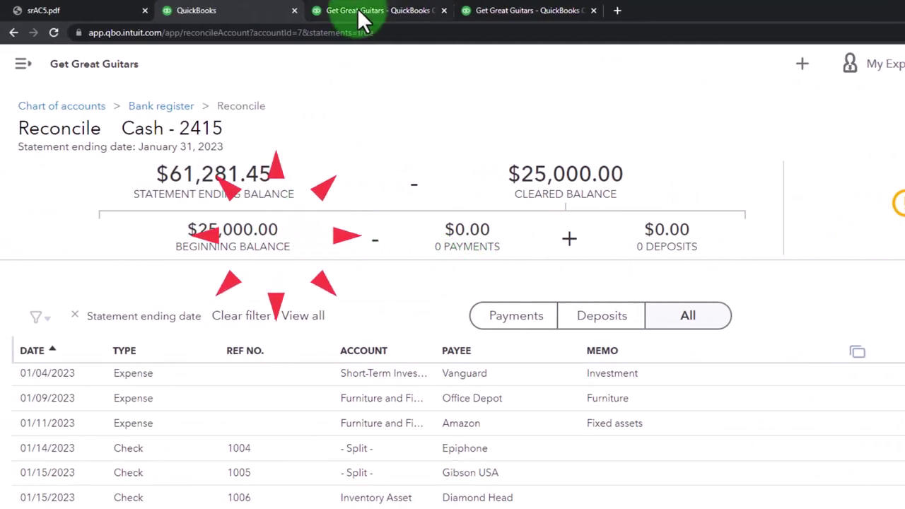
pyautogui.moveTo(727, 173)
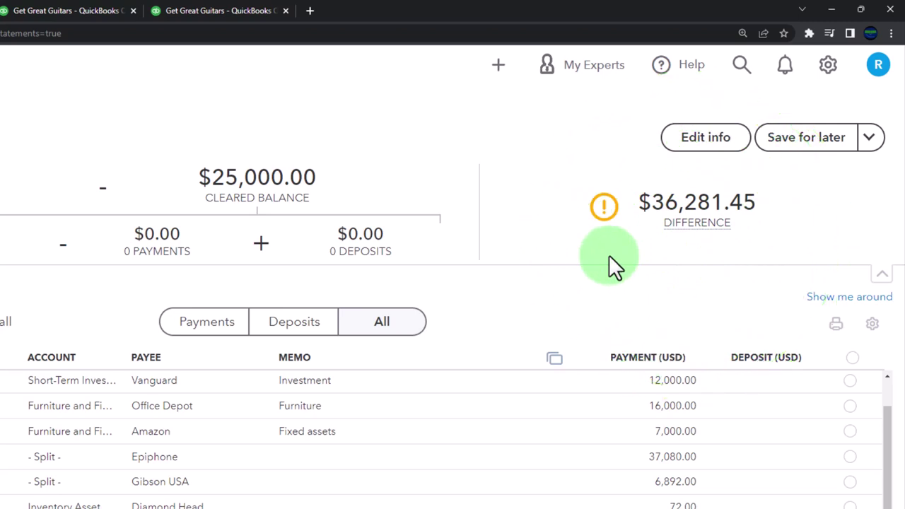
pyautogui.moveTo(717, 216)
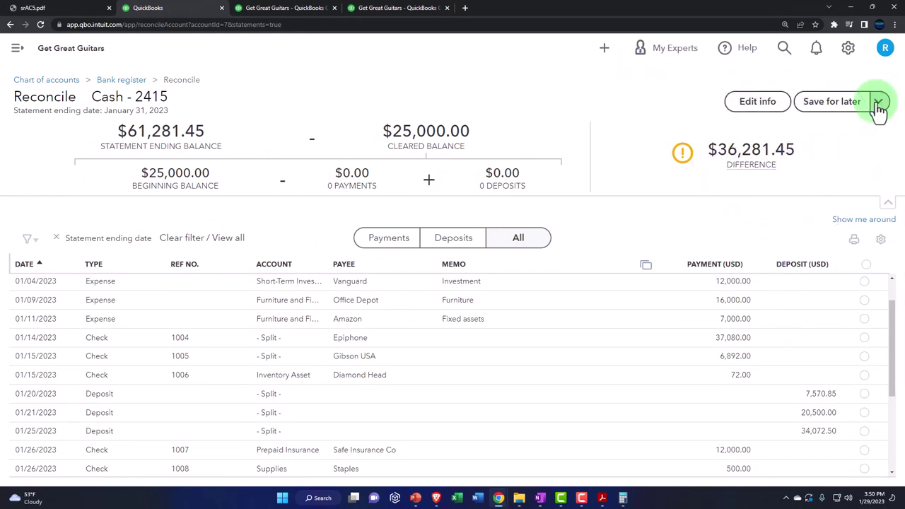
# Open the January 2023 transaction detail for Cash - 2415 from the Balance Sheet
pyautogui.click(292, 14)
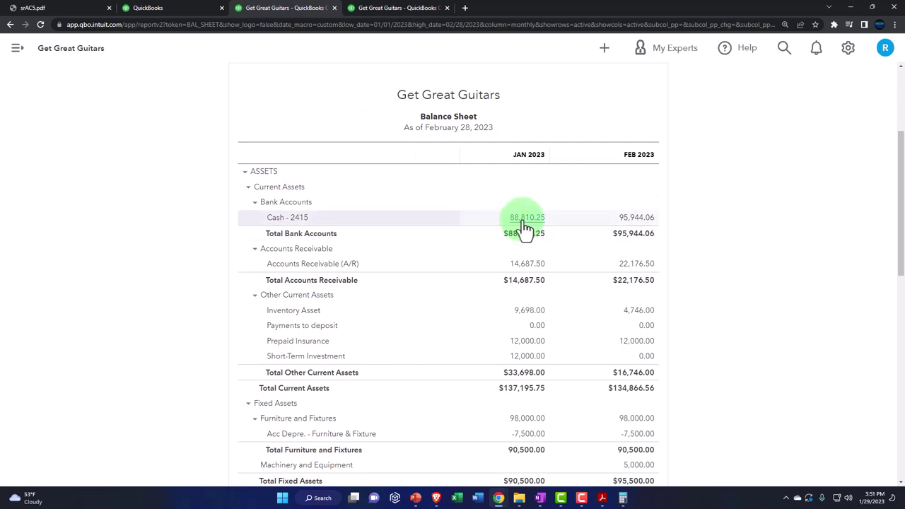
pyautogui.scroll(4, 525, 227)
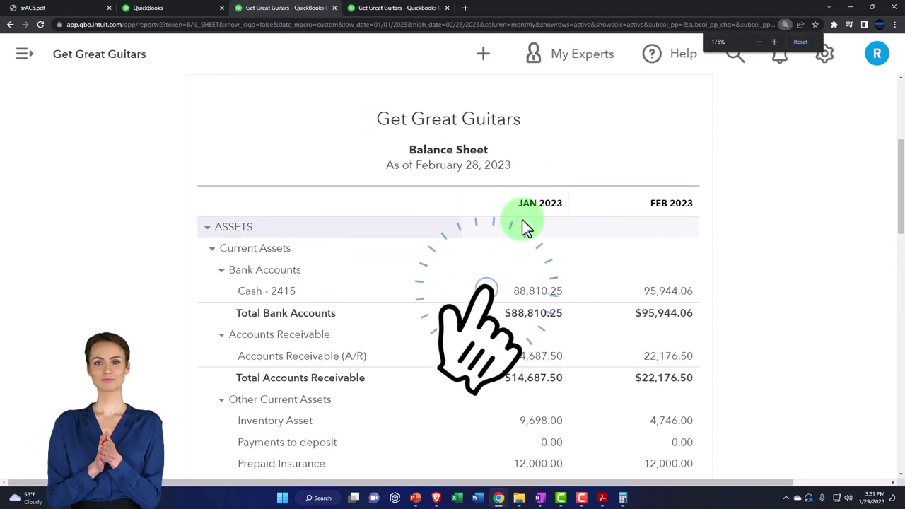
pyautogui.scroll(1, 524, 223)
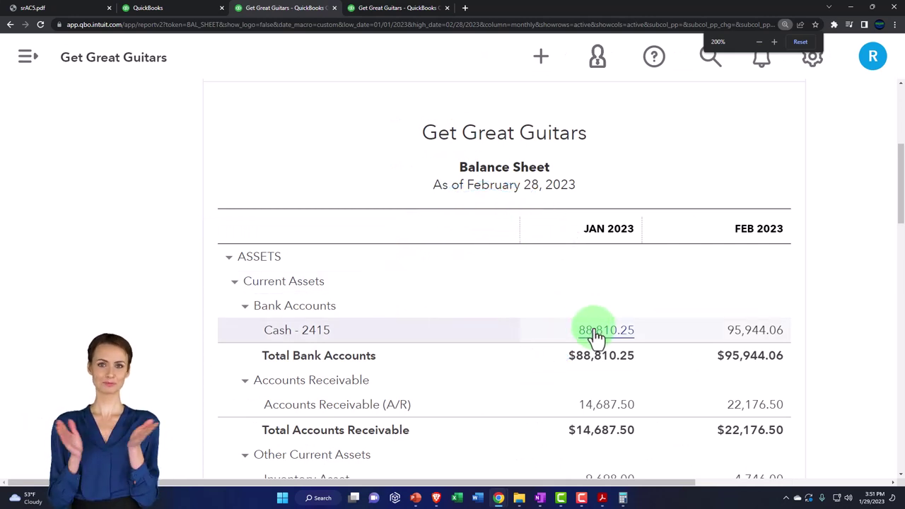
pyautogui.scroll(-1, 594, 322)
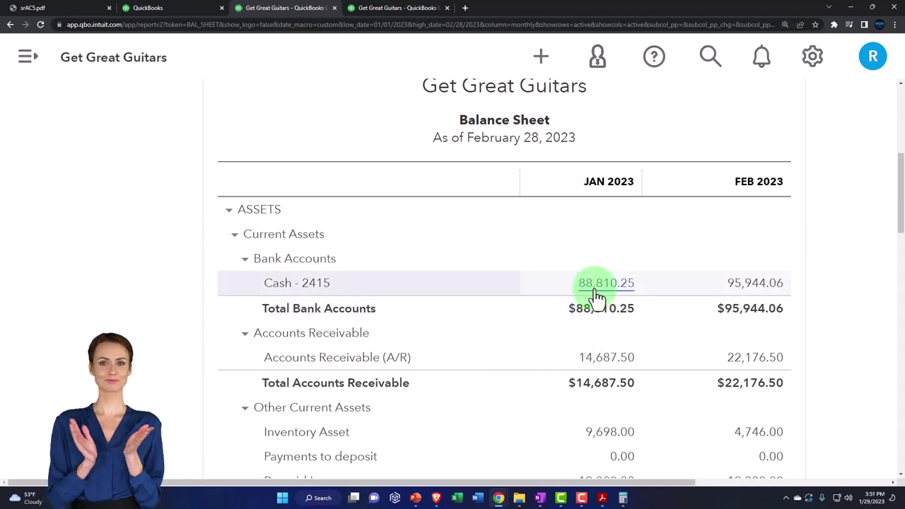
pyautogui.click(597, 290)
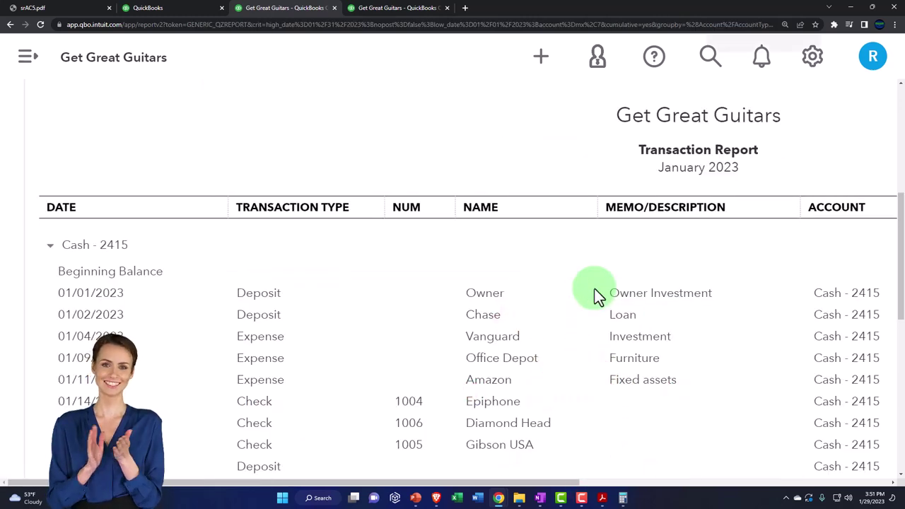
# Review the January cash transactions and running balance in the Transaction Report and return to the Balance Sheet
pyautogui.hotkey('ctrl', '-')
pyautogui.hotkey('ctrl', '-')
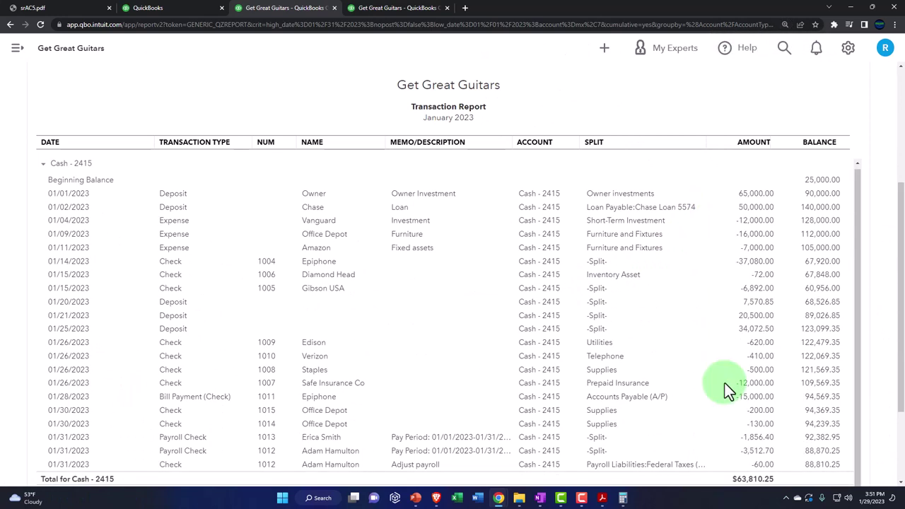
pyautogui.scroll(-1, 725, 384)
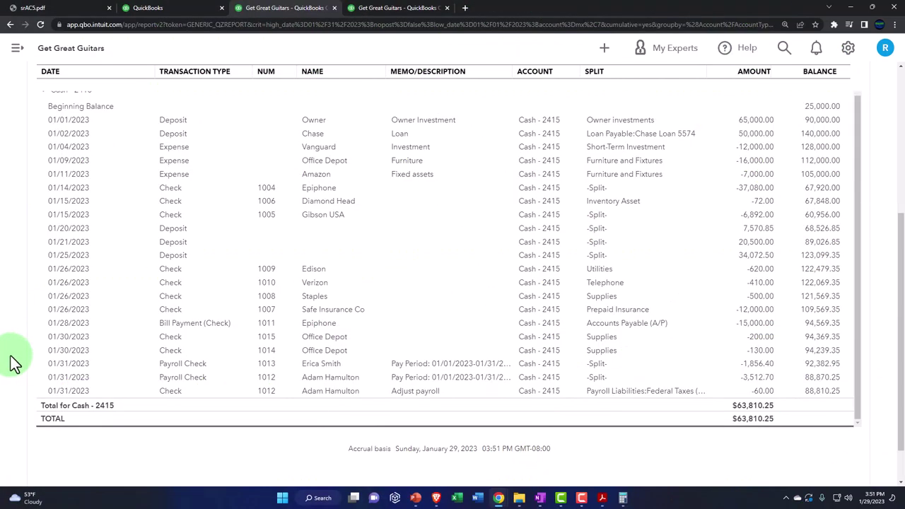
pyautogui.scroll(5, 15, 363)
pyautogui.click(80, 163)
pyautogui.click(85, 90)
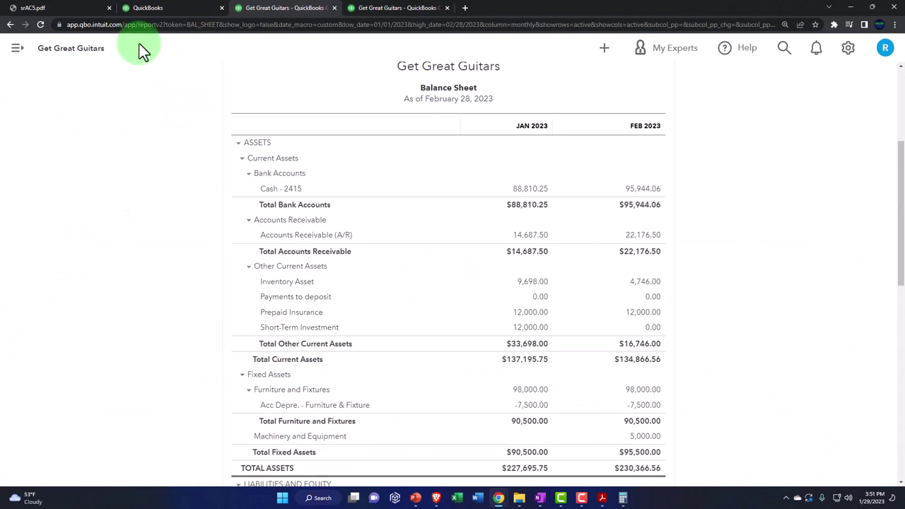
# Compare the reconciliation's difference with the cleared deposits and uncleared checks in the Reconciliation Detail PDF
pyautogui.click(173, 10)
pyautogui.moveTo(741, 171)
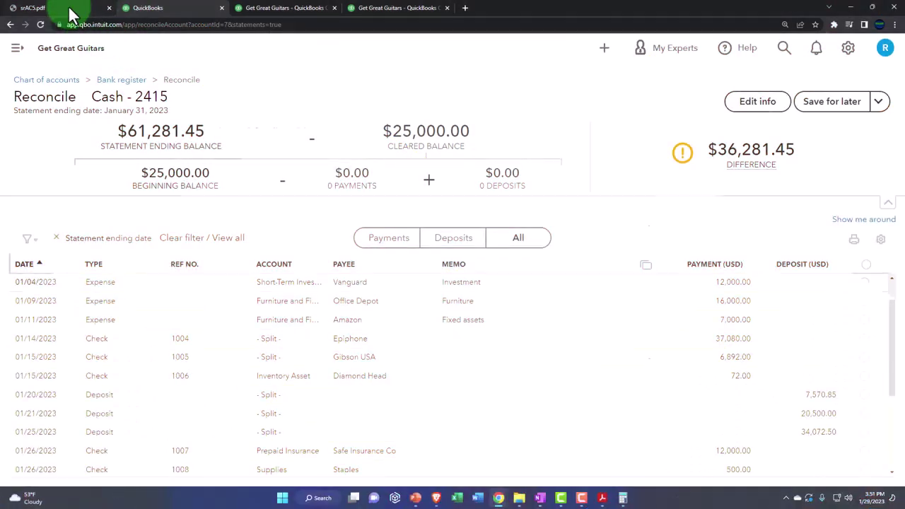
pyautogui.click(68, 8)
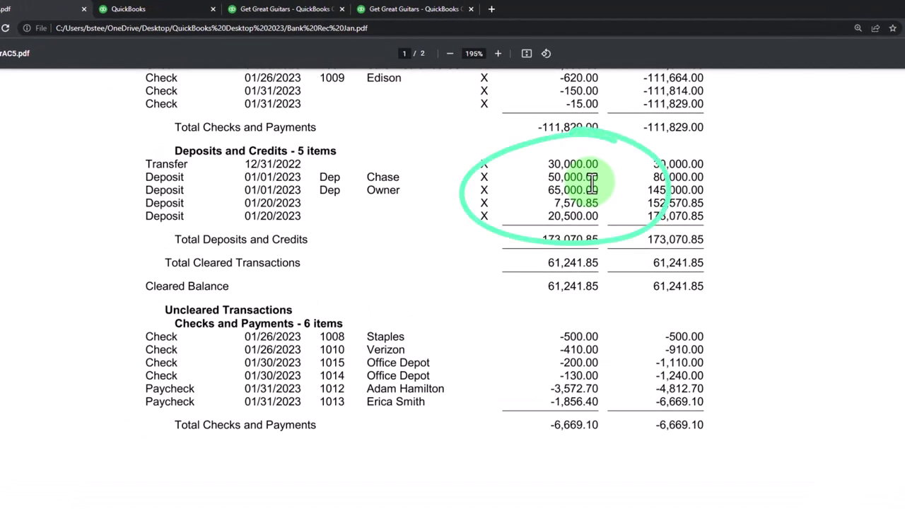
pyautogui.click(134, 9)
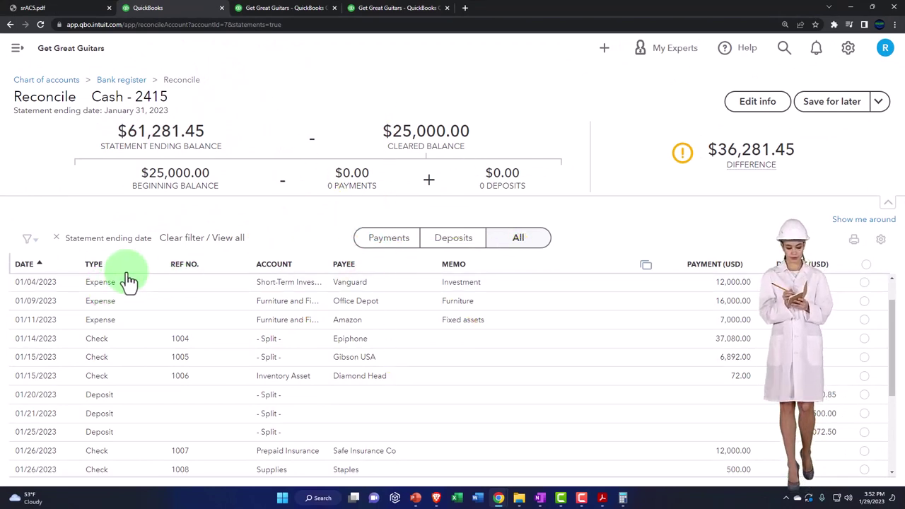
# Examine the reconciliation list's filter options for cleared status, transaction type, payee and date, and close them without applying any
pyautogui.click(32, 240)
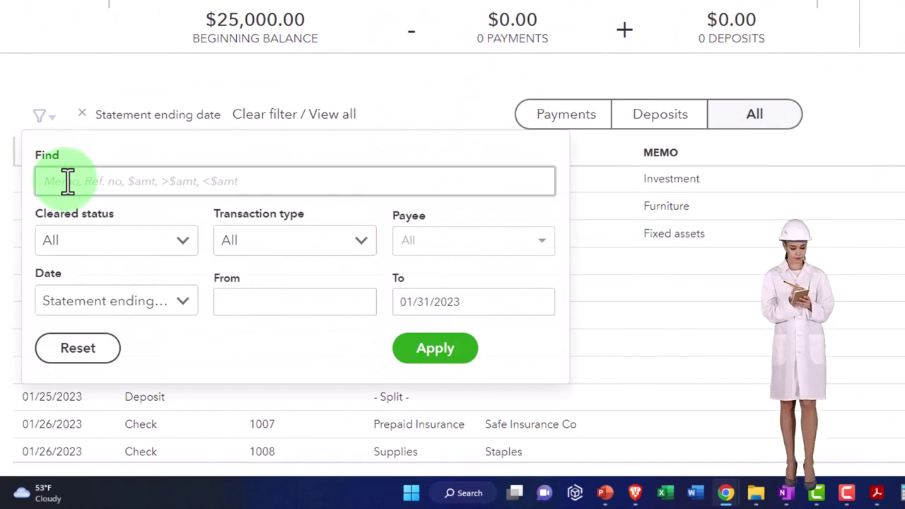
pyautogui.click(169, 260)
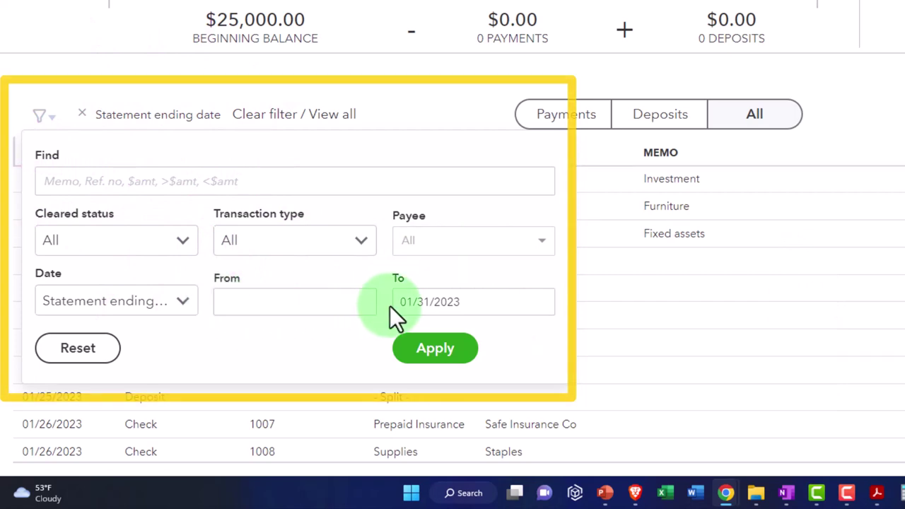
pyautogui.click(432, 110)
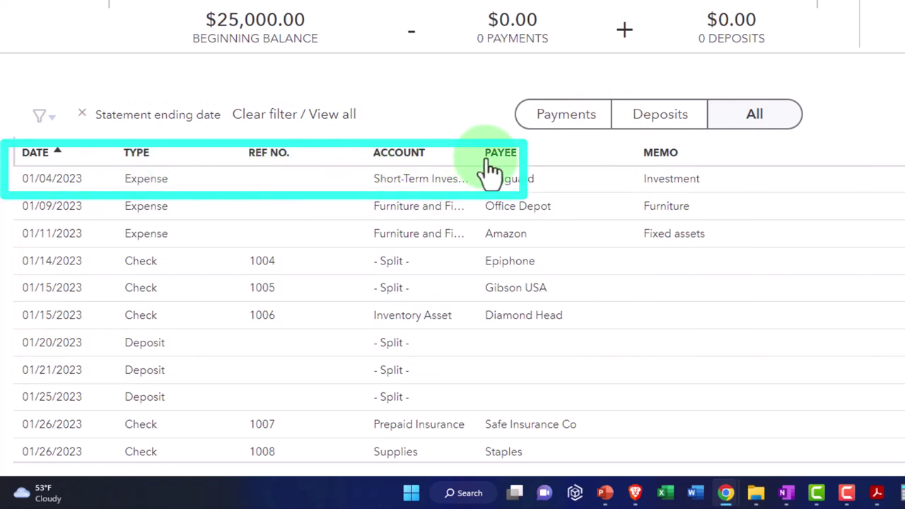
# Show only the payments in the reconciliation and examine the bank statement's checks and withdrawals
pyautogui.click(566, 117)
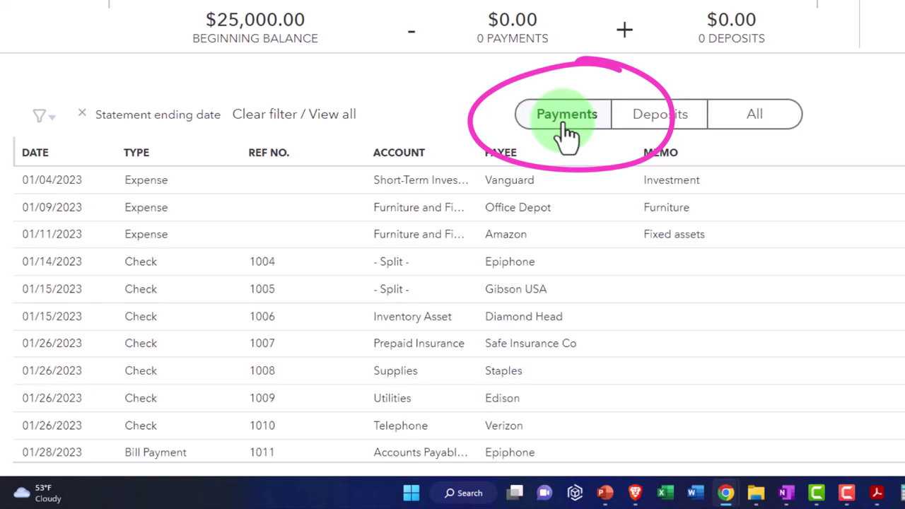
pyautogui.click(877, 493)
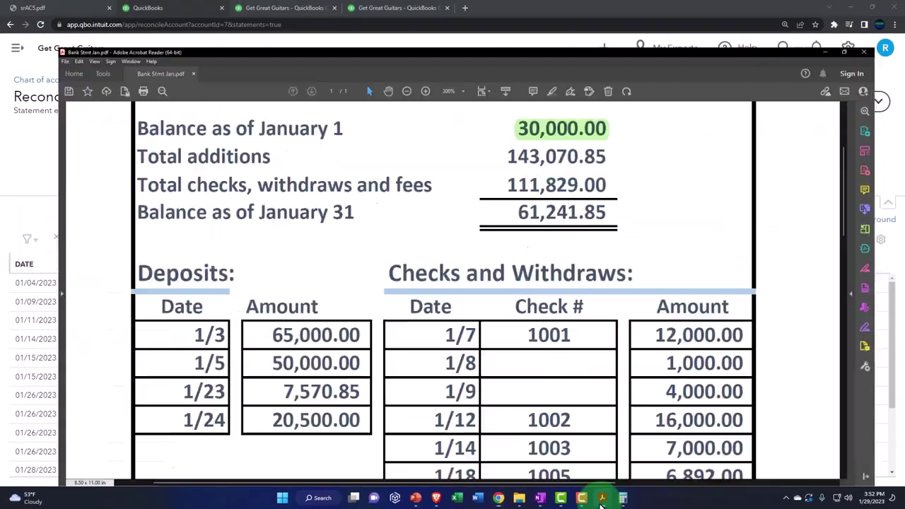
pyautogui.scroll(-1, 571, 396)
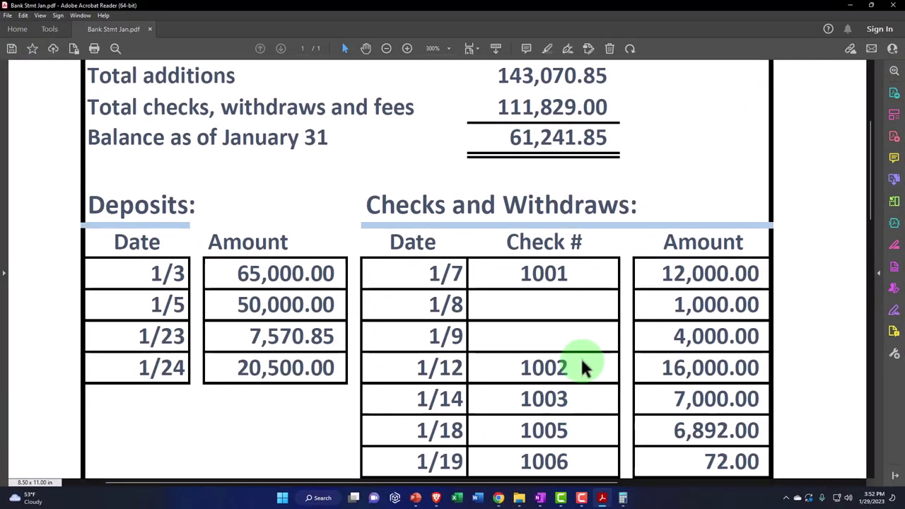
pyautogui.click(848, 5)
# Check the reconciliation's deposits view against the deposits on the bank statement, and return the list to all transactions
pyautogui.click(454, 247)
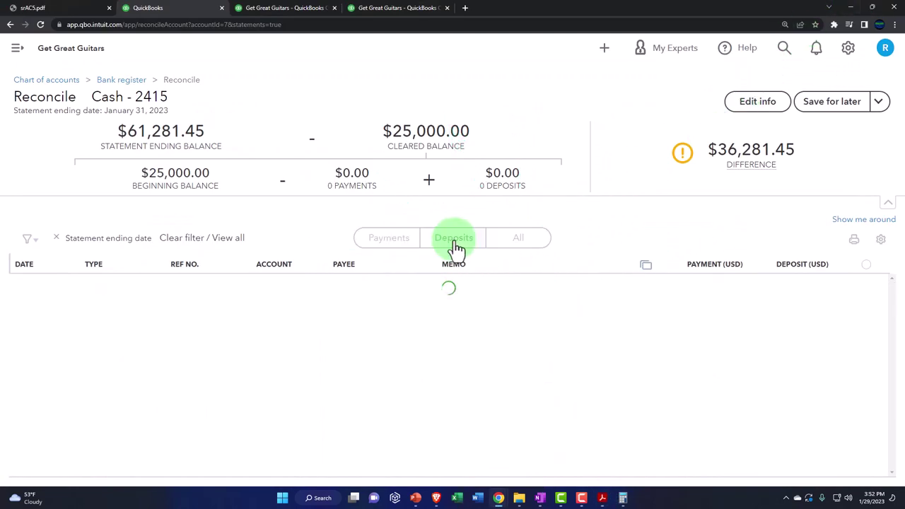
pyautogui.click(600, 497)
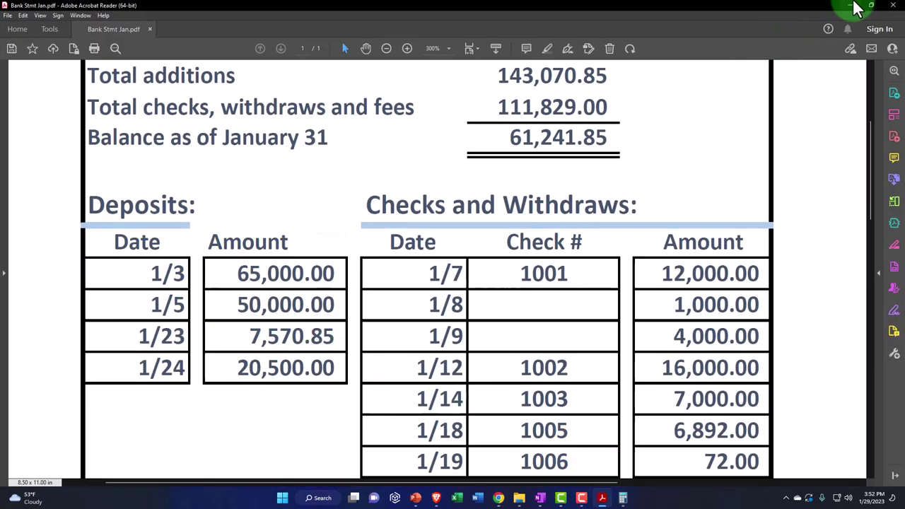
pyautogui.click(852, 6)
pyautogui.click(534, 243)
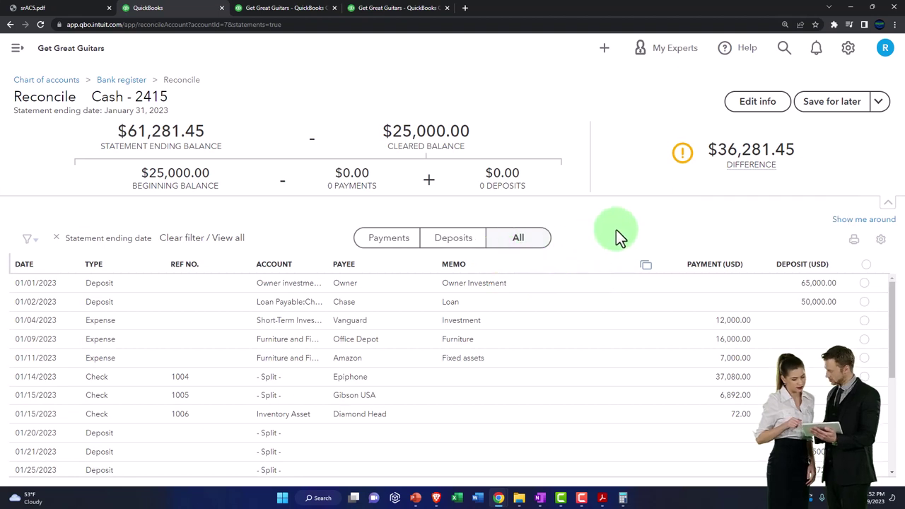
# View the first tip of the reconciliation page's guided tour and dismiss it
pyautogui.click(848, 222)
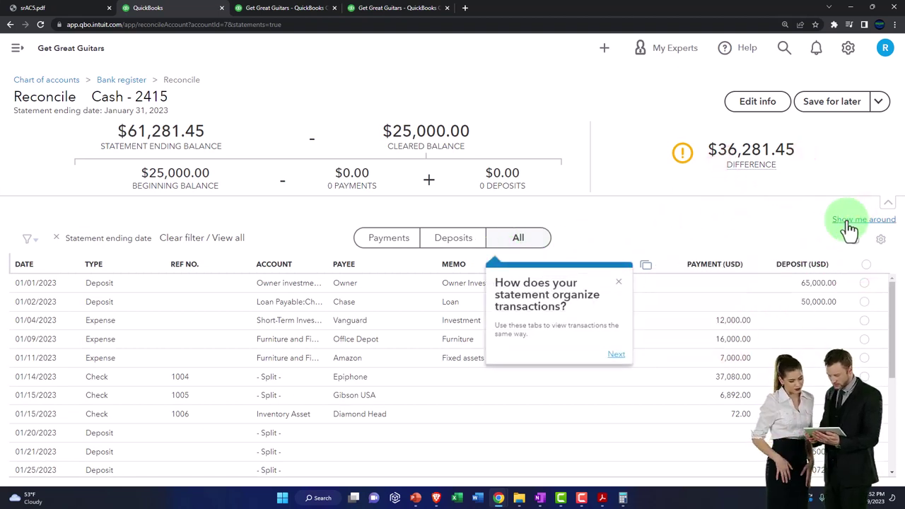
pyautogui.click(618, 283)
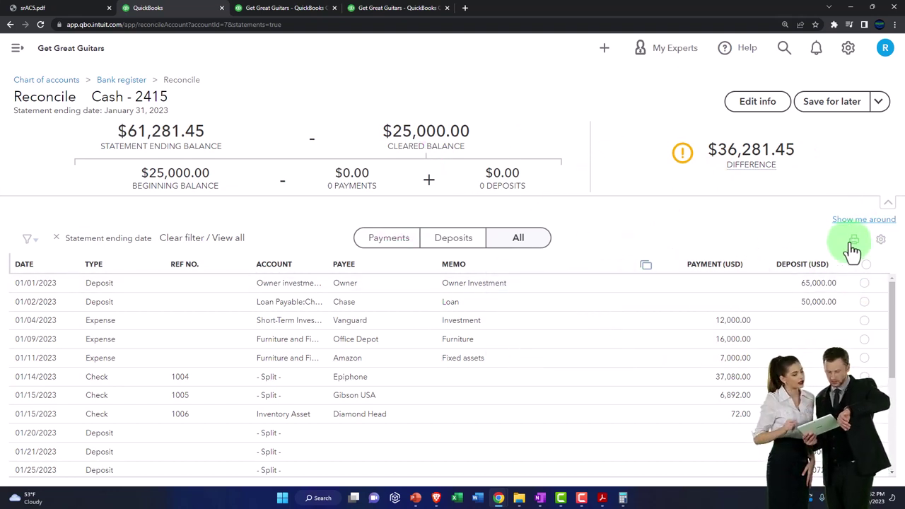
# Hide the Memo, Type and Banking status columns in the reconciliation list
pyautogui.click(882, 242)
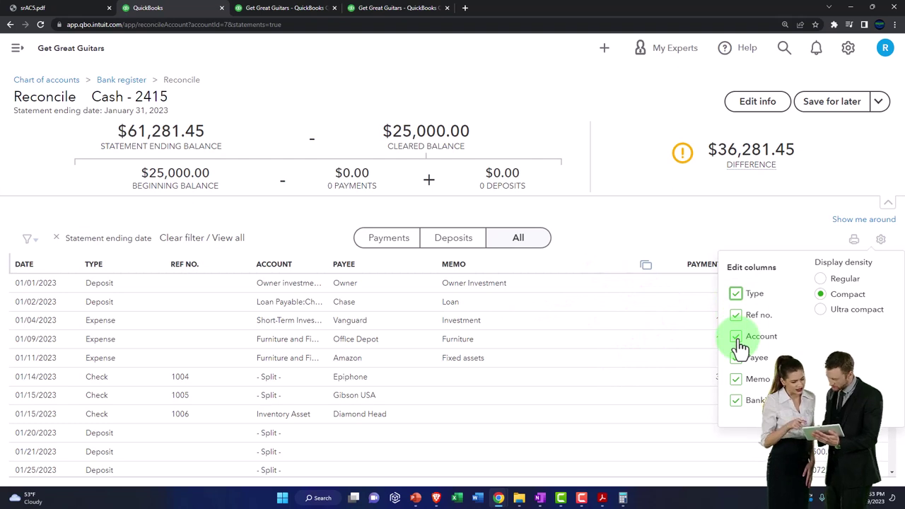
pyautogui.click(737, 380)
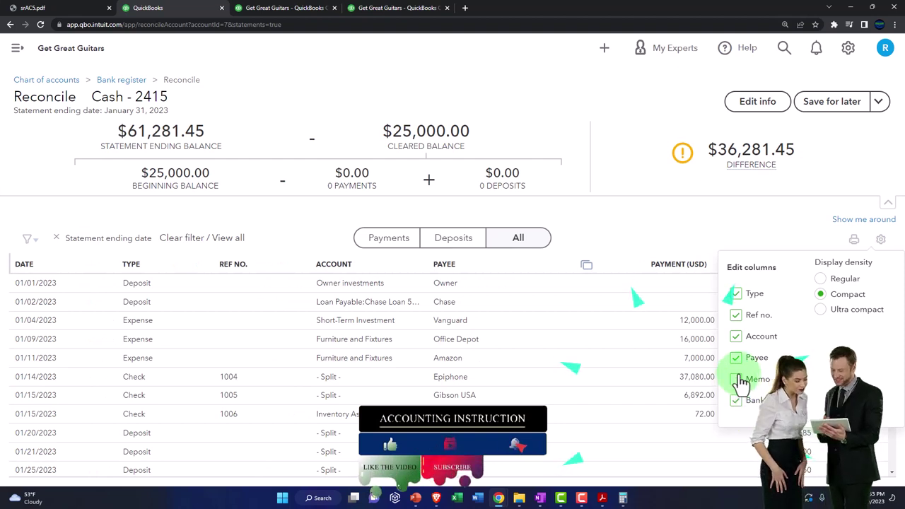
pyautogui.click(738, 294)
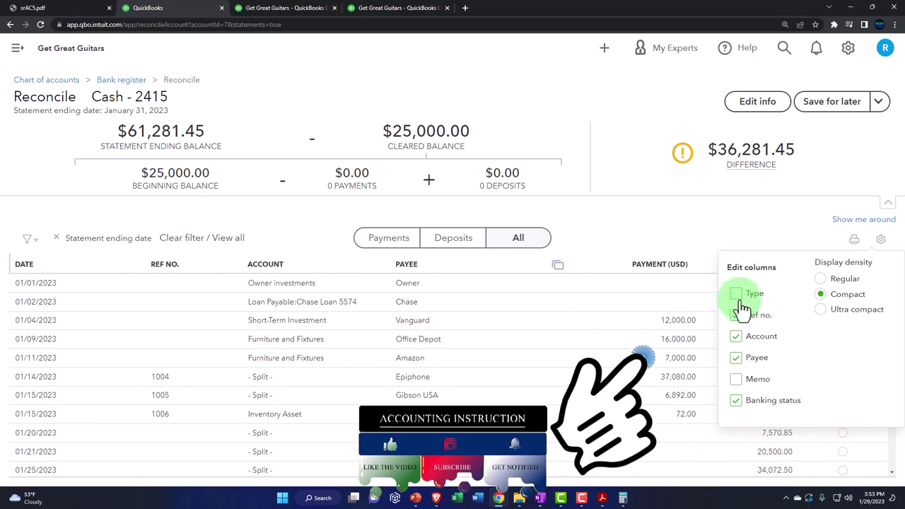
pyautogui.click(737, 401)
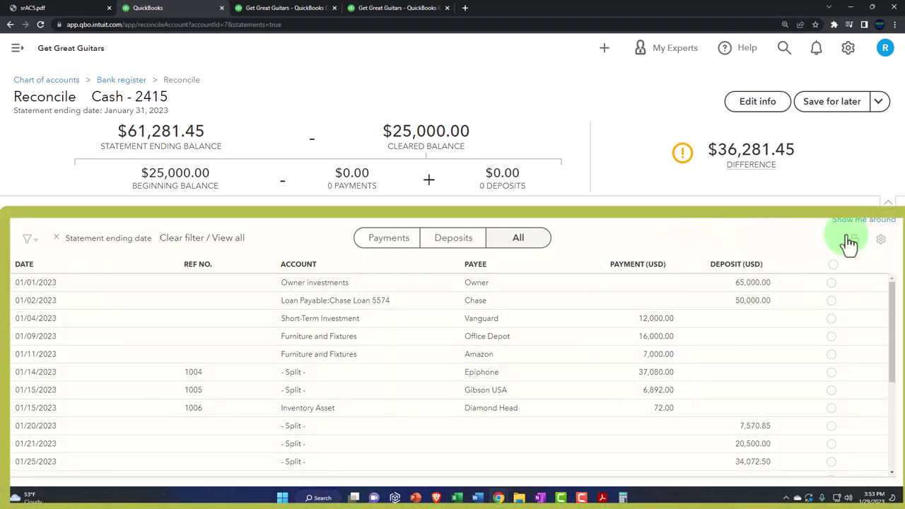
# Restore the Type, Memo and Banking status columns in the reconciliation list
pyautogui.click(881, 239)
pyautogui.click(737, 294)
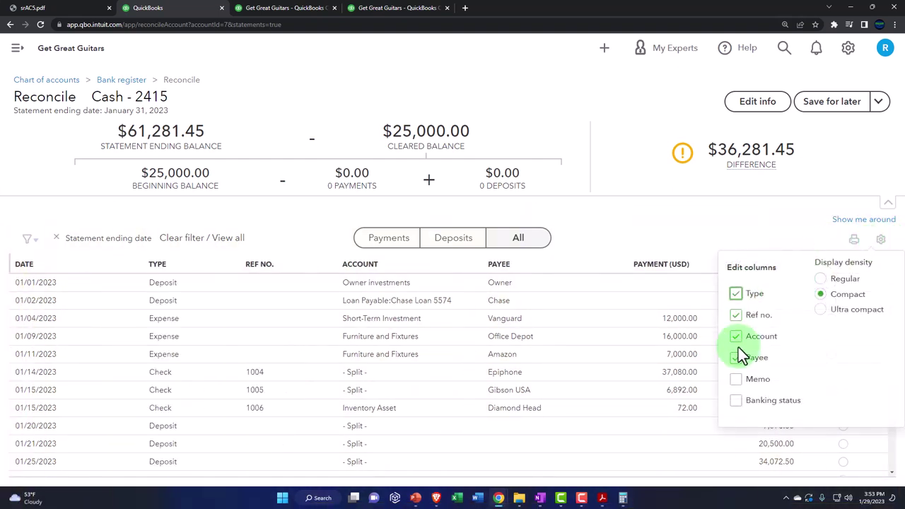
pyautogui.click(736, 379)
pyautogui.click(736, 401)
# Try the Compact and Ultra compact display densities on the reconciliation list and set it to Regular
pyautogui.click(820, 280)
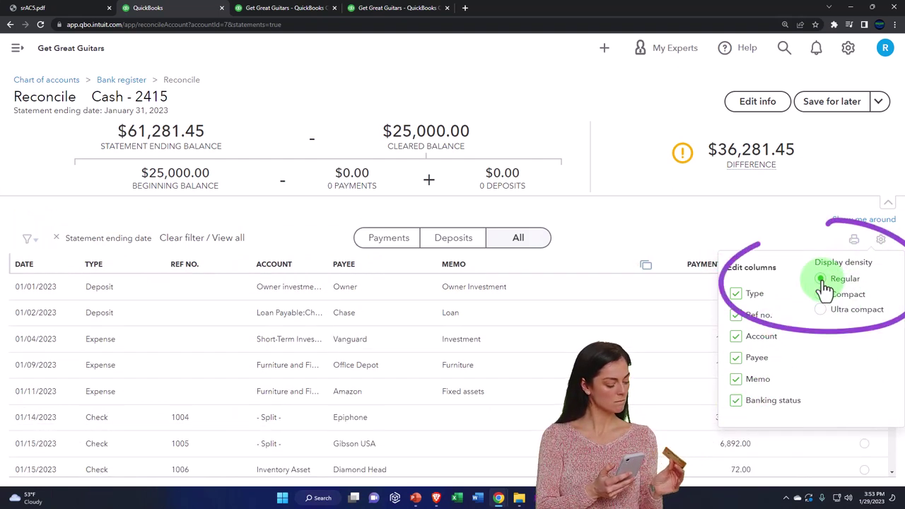
pyautogui.click(822, 296)
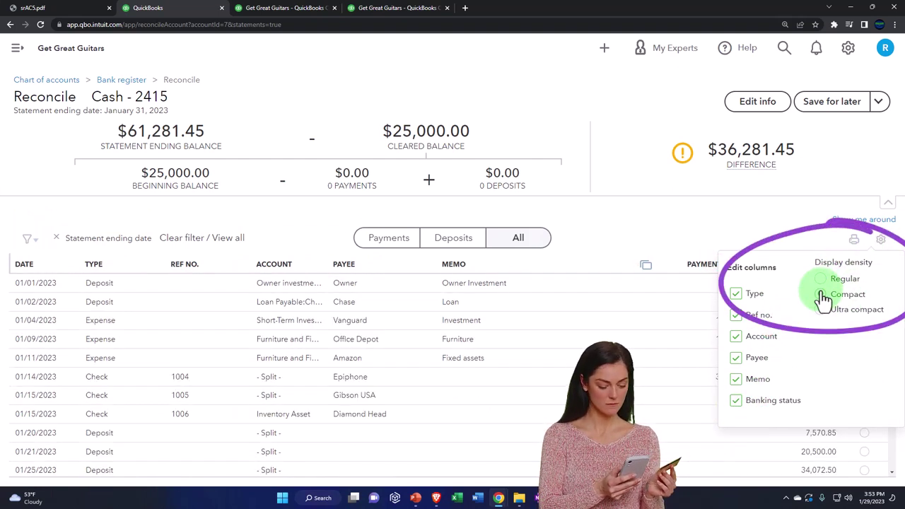
pyautogui.click(822, 312)
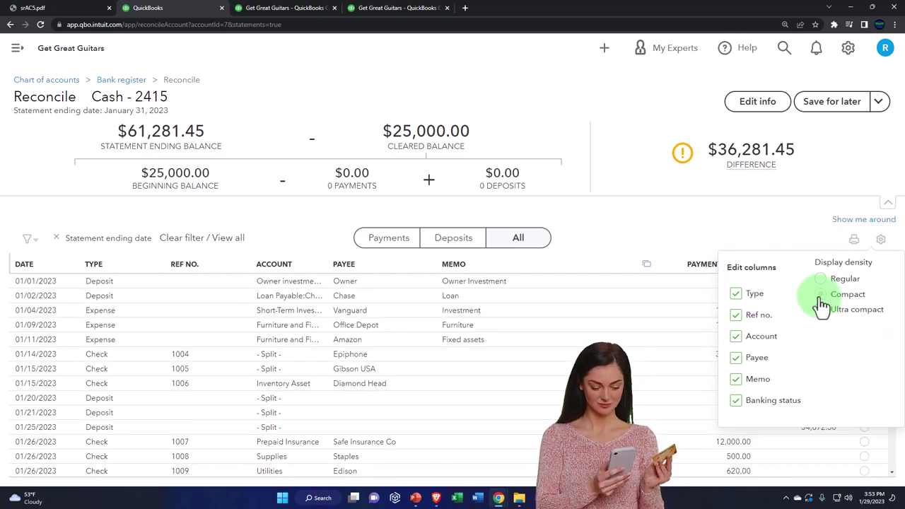
pyautogui.click(820, 295)
pyautogui.click(821, 280)
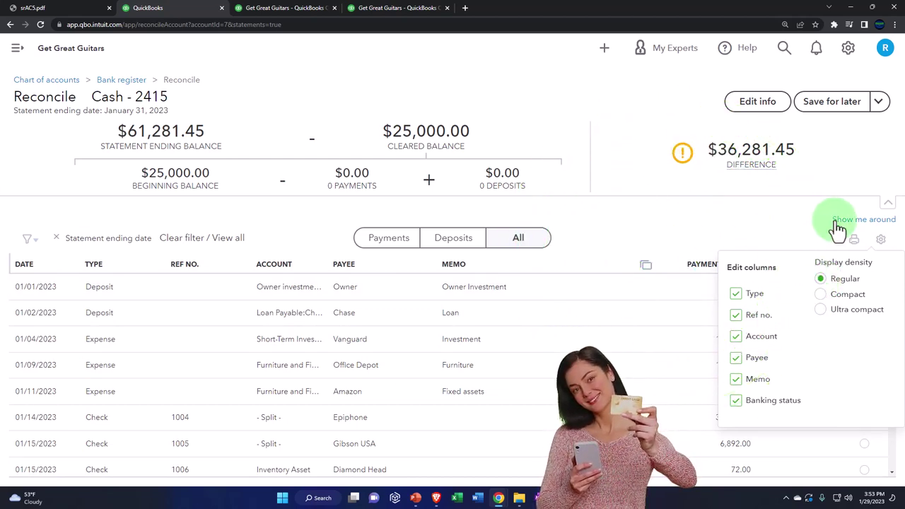
# Examine the cleared balance and the other summary figures at the head of the reconciliation
pyautogui.hotkey('ctrl', '+')
pyautogui.hotkey('ctrl', '+')
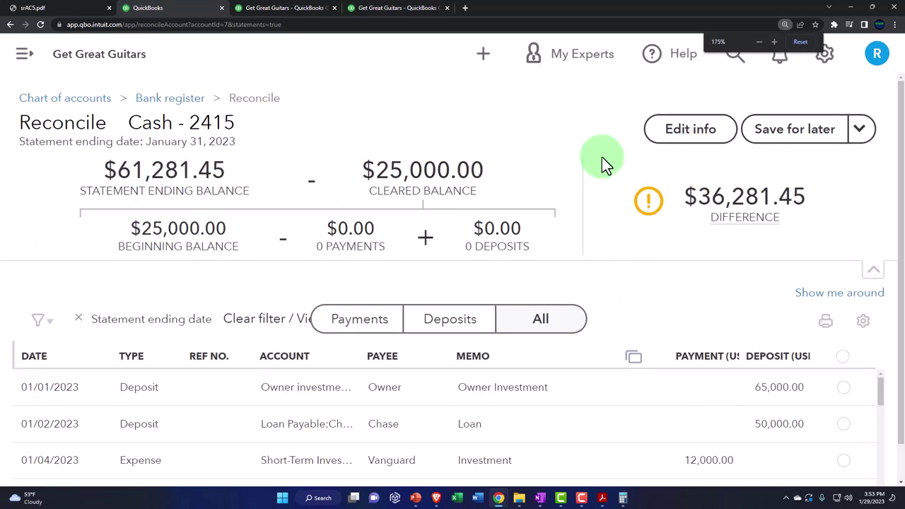
pyautogui.moveTo(495, 106)
pyautogui.mouseDown()
pyautogui.moveTo(390, 148)
pyautogui.moveTo(453, 131)
pyautogui.mouseUp()
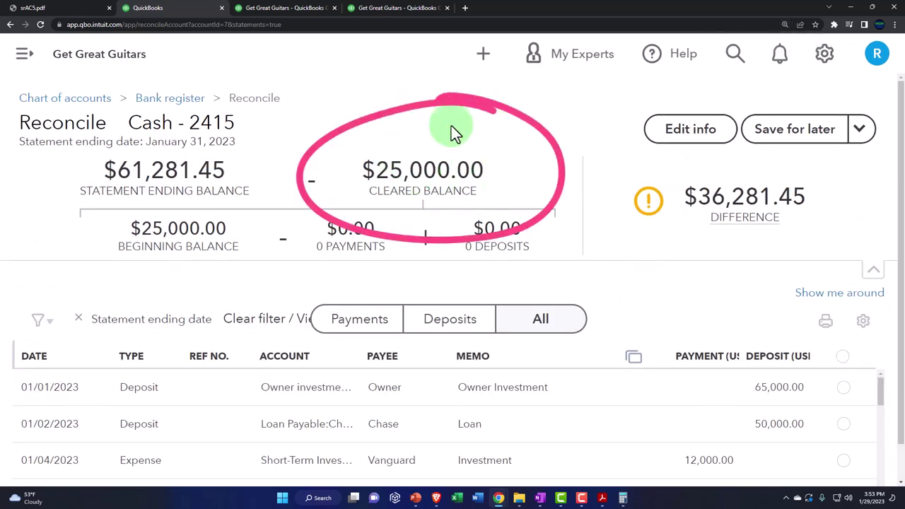
pyautogui.hotkey('ctrl', '+')
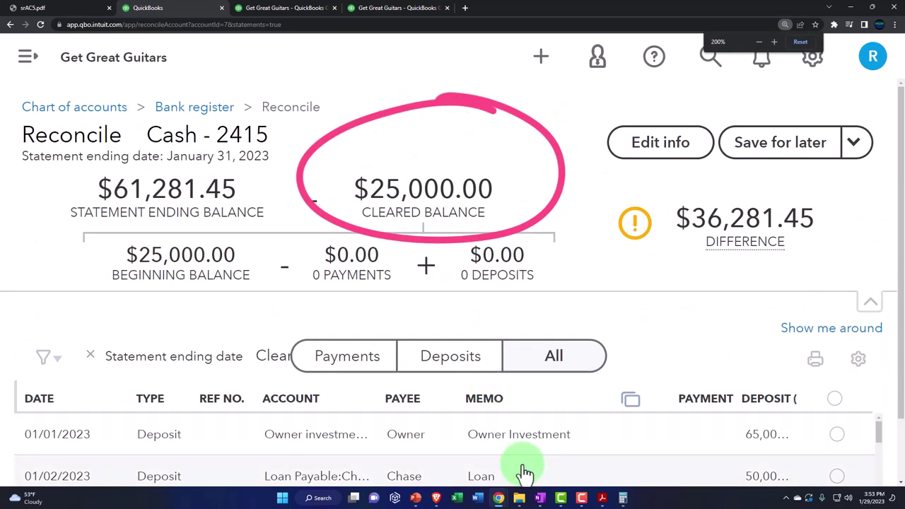
pyautogui.scroll(-2, 521, 471)
pyautogui.scroll(2, 521, 470)
pyautogui.hotkey('ctrl', '-')
pyautogui.hotkey('ctrl', '-')
pyautogui.hotkey('ctrl', '-')
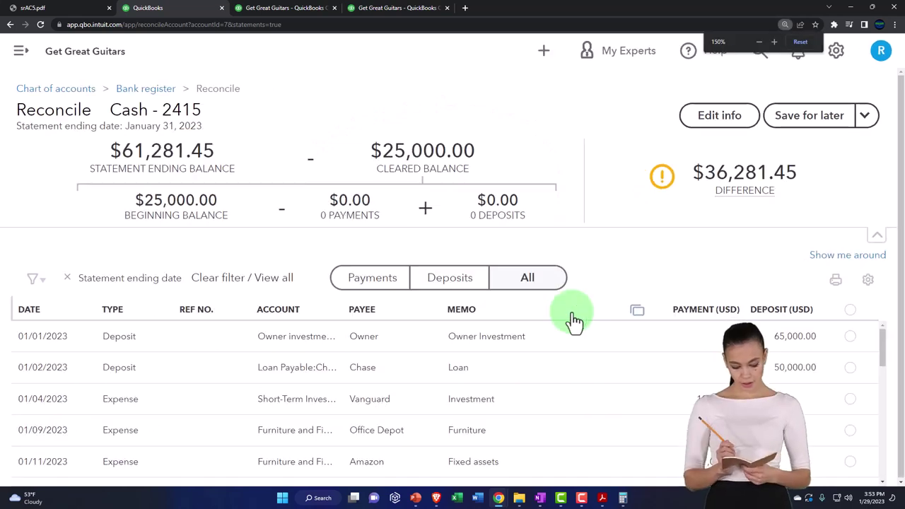
# Check that the list's display density is Regular and close the display settings
pyautogui.click(879, 242)
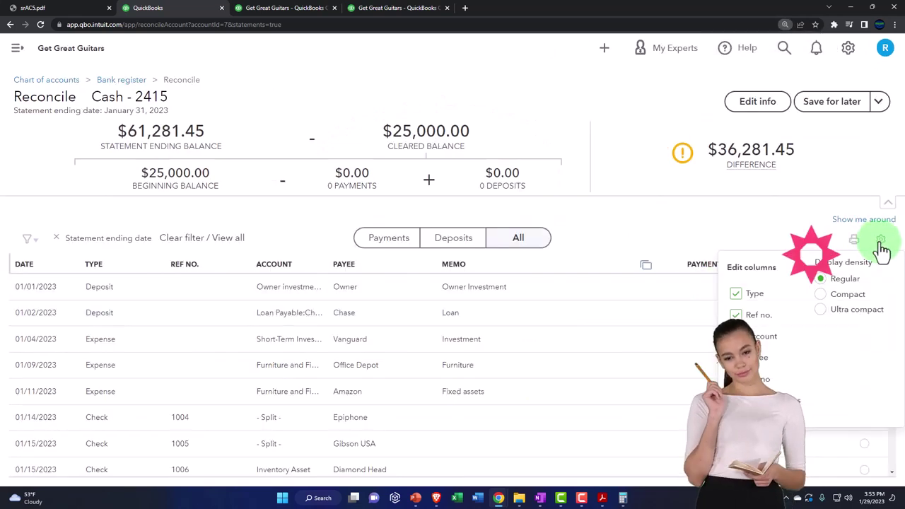
pyautogui.click(823, 280)
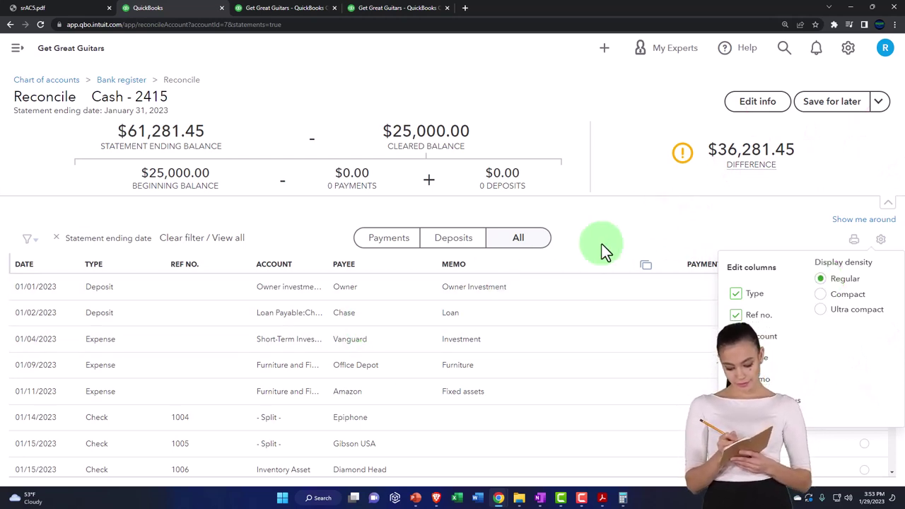
pyautogui.click(881, 241)
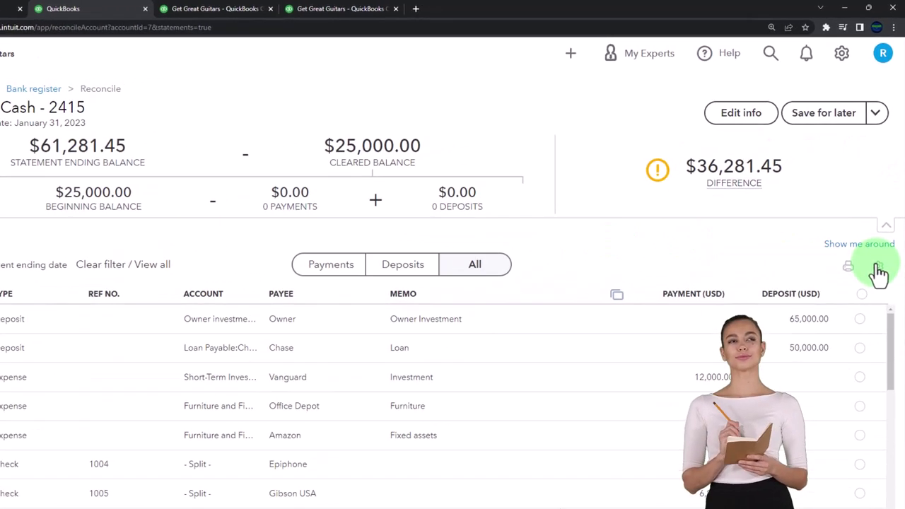